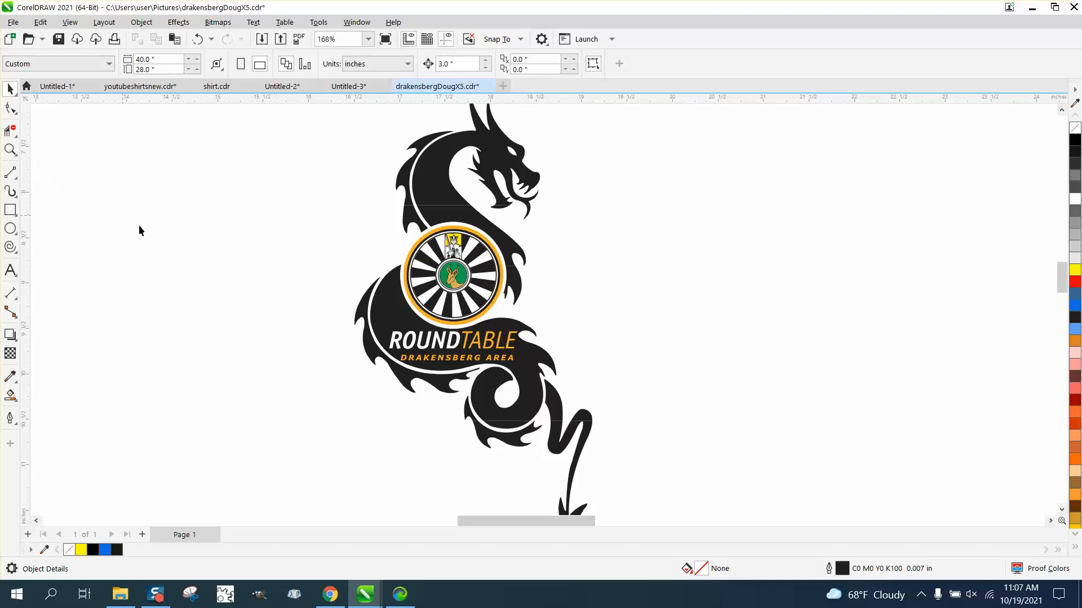
- Draw a yellow-filled rectangle about 4.3 by 5.2 inches around the dragon logo and send it behind the artwork
scroll(139, 230, "down", 2)
left_click(10, 209)
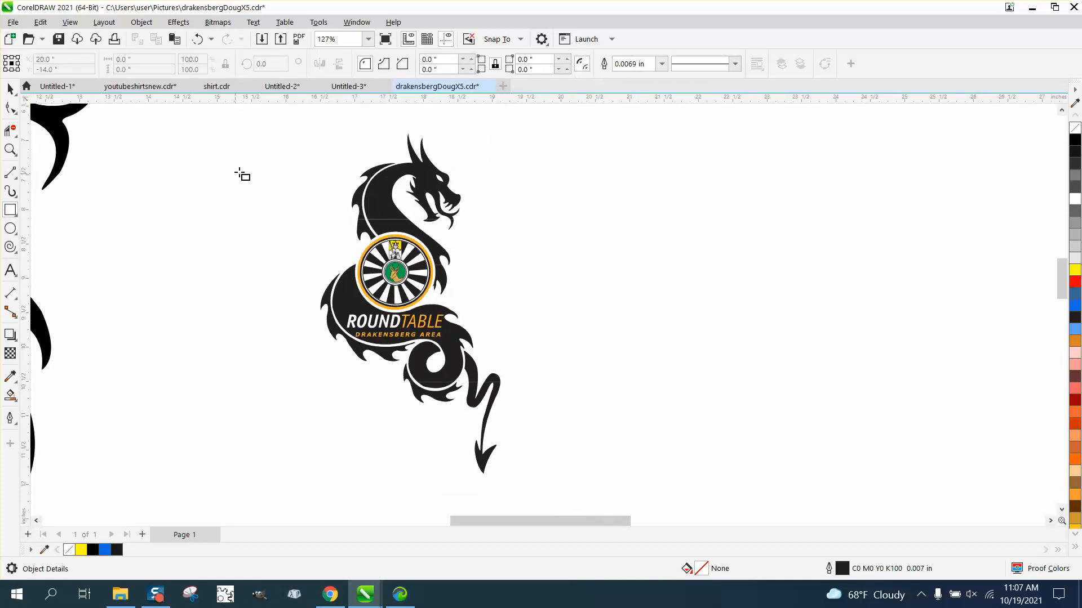
left_click_drag(280, 128, 575, 486)
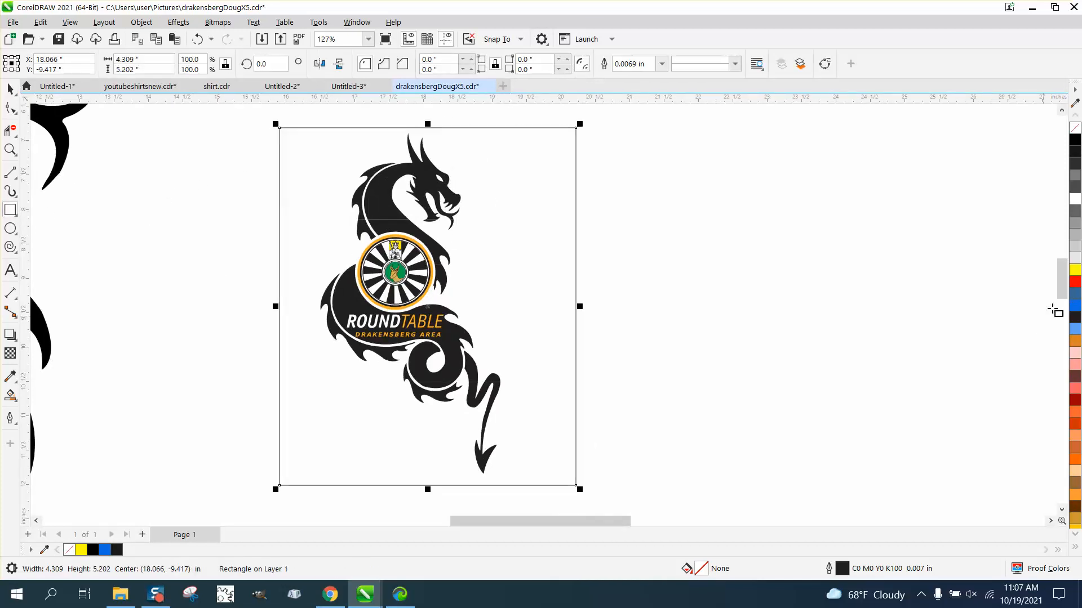
left_click(1076, 271)
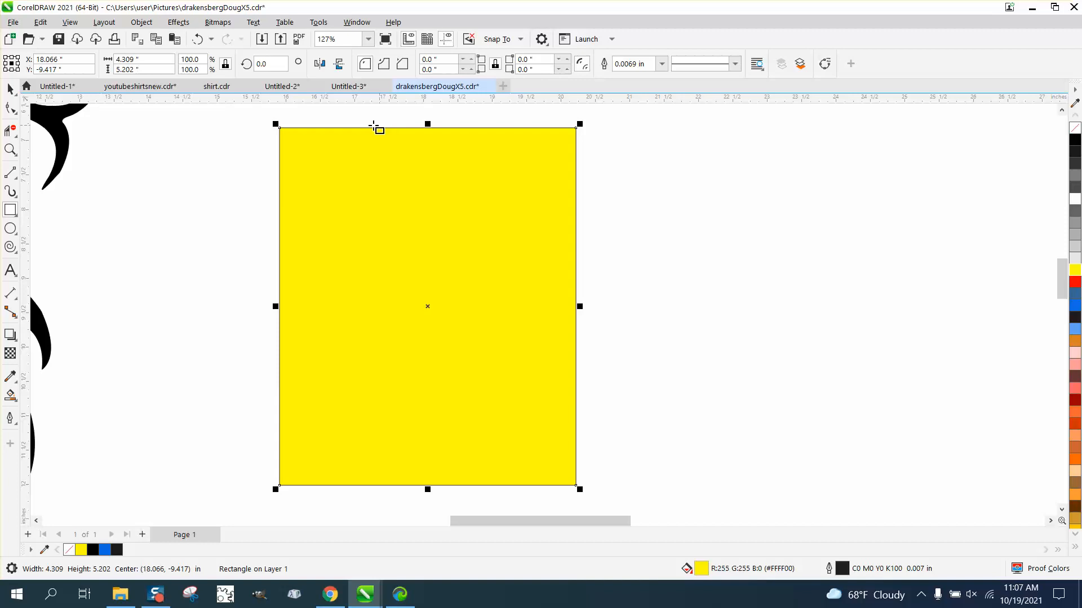
key("shift+Page_Down")
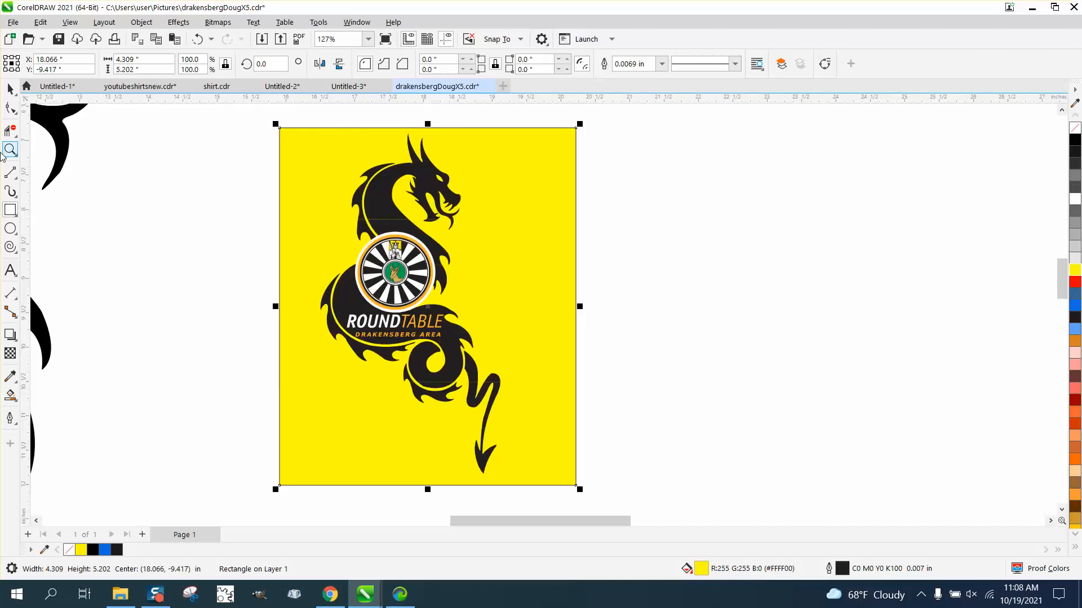
- Examine the thin horizontal line crossing the dragon's neck above the wheel emblem against the yellow background
left_click(10, 149)
left_click_drag(352, 220, 428, 234)
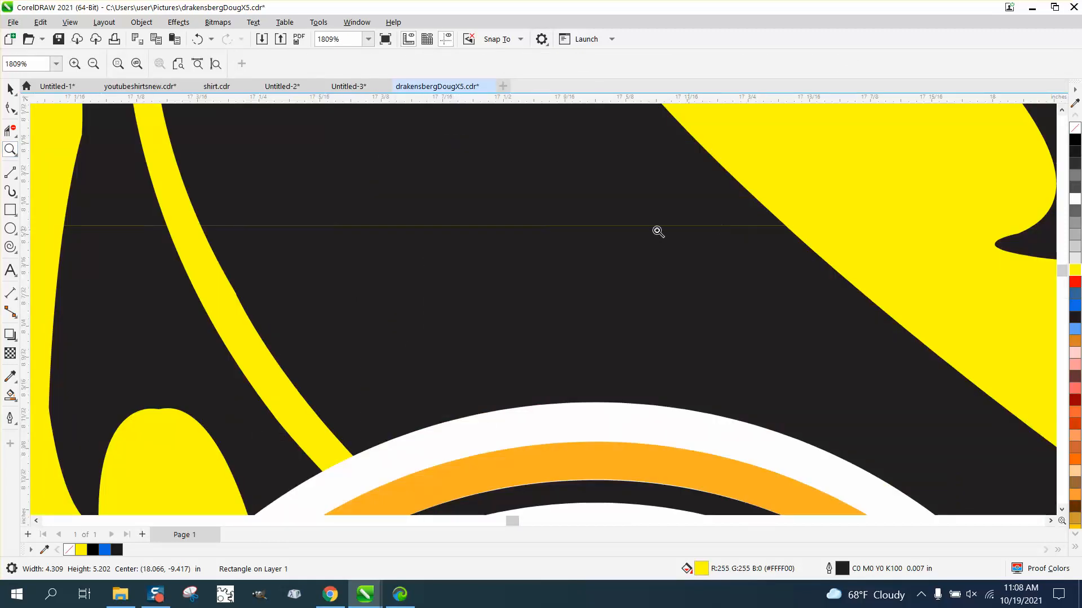
scroll(256, 232, "down", 3)
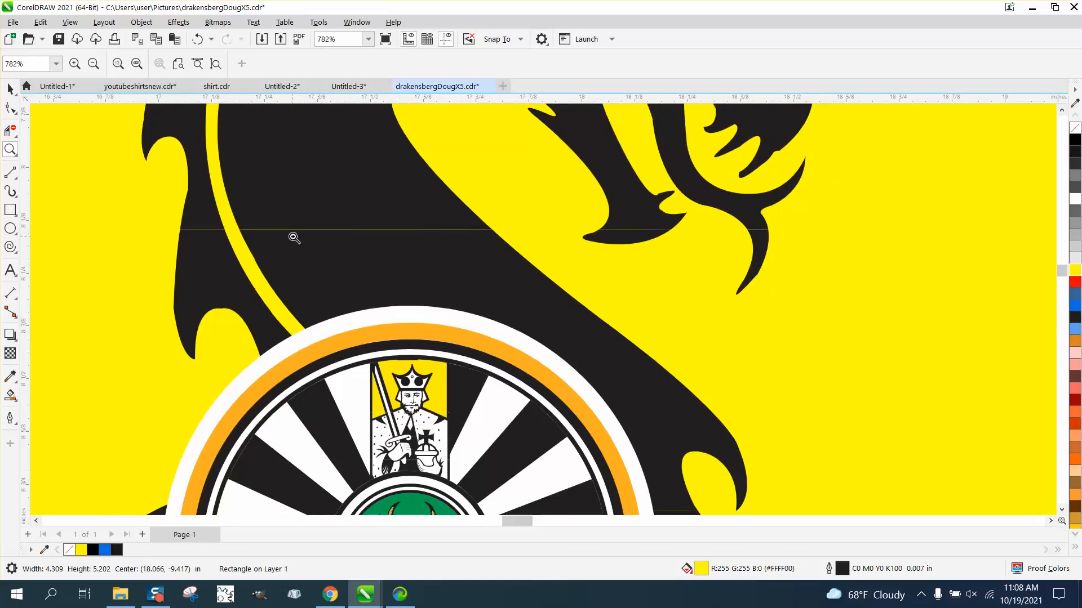
scroll(370, 320, "down", 3)
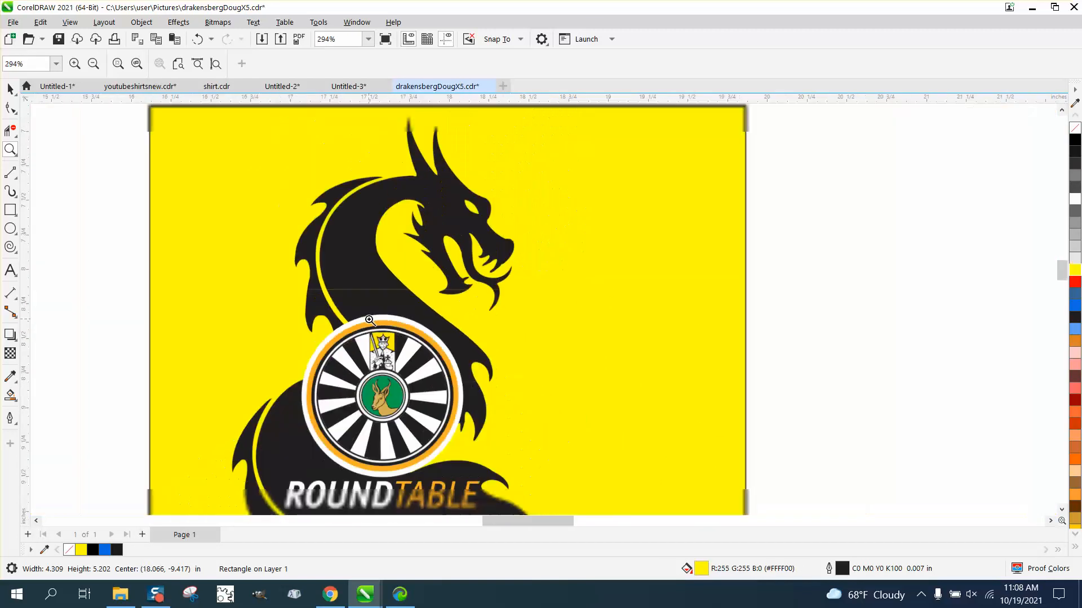
left_click(10, 90)
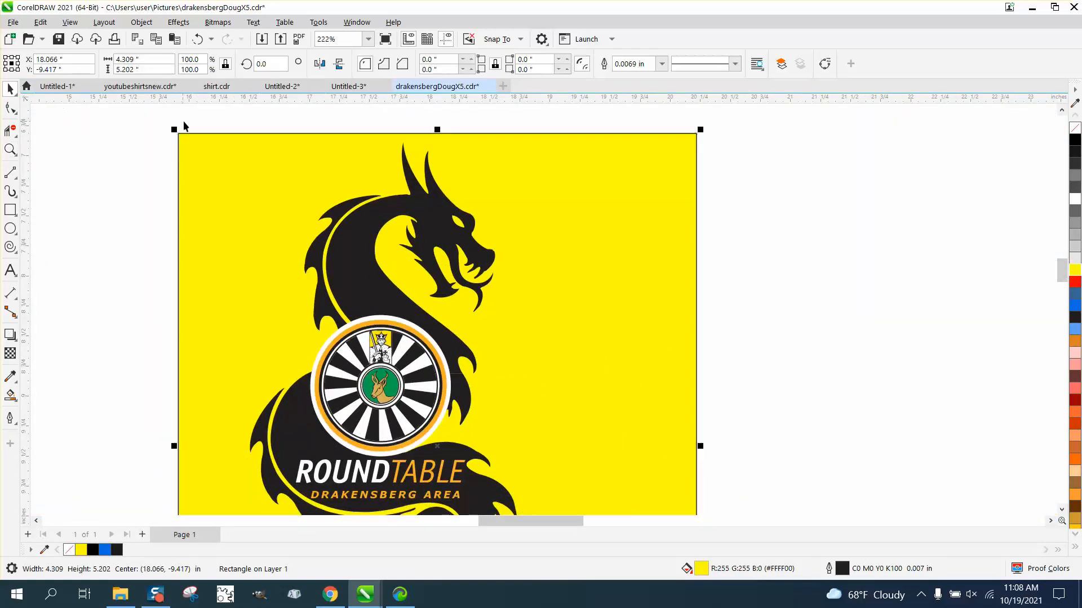
scroll(198, 123, "down", 1)
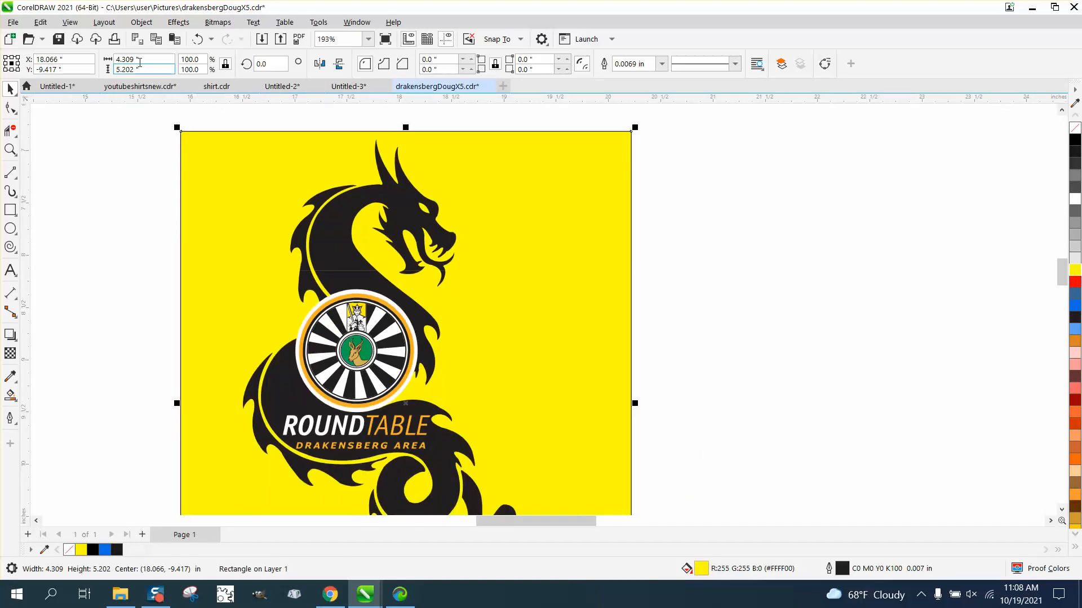
- Ungroup all objects in the dragon logo and clear the selection
left_click(141, 22)
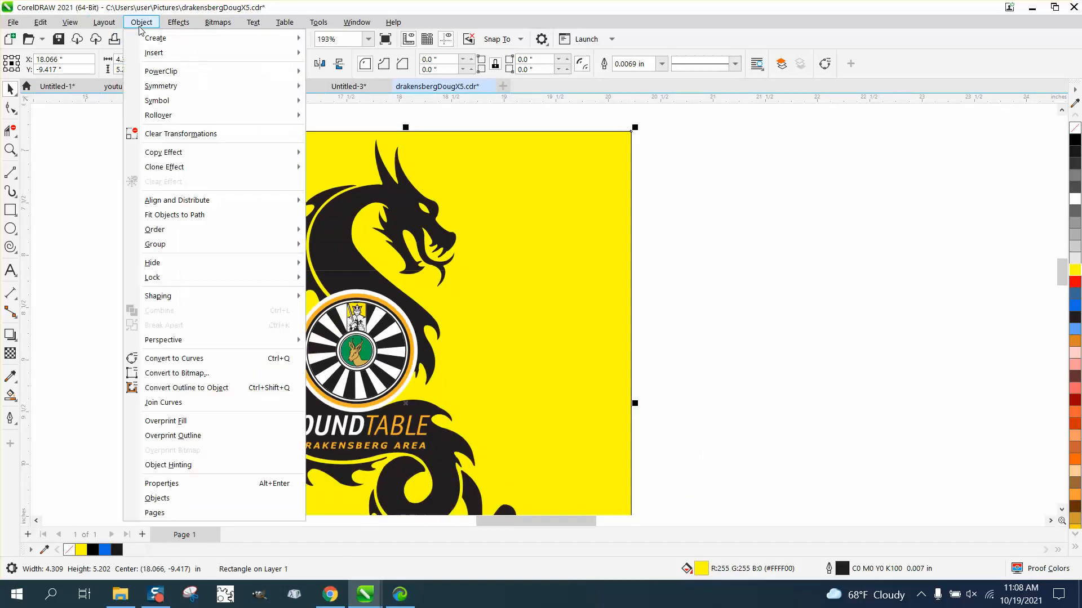
left_click(67, 138)
left_click(354, 197)
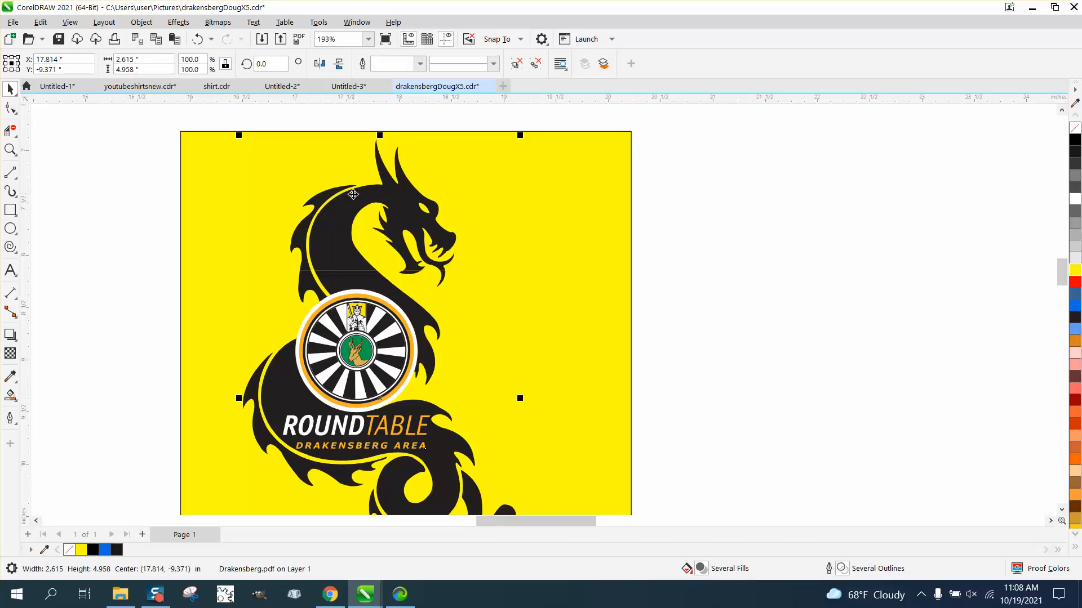
left_click(142, 22)
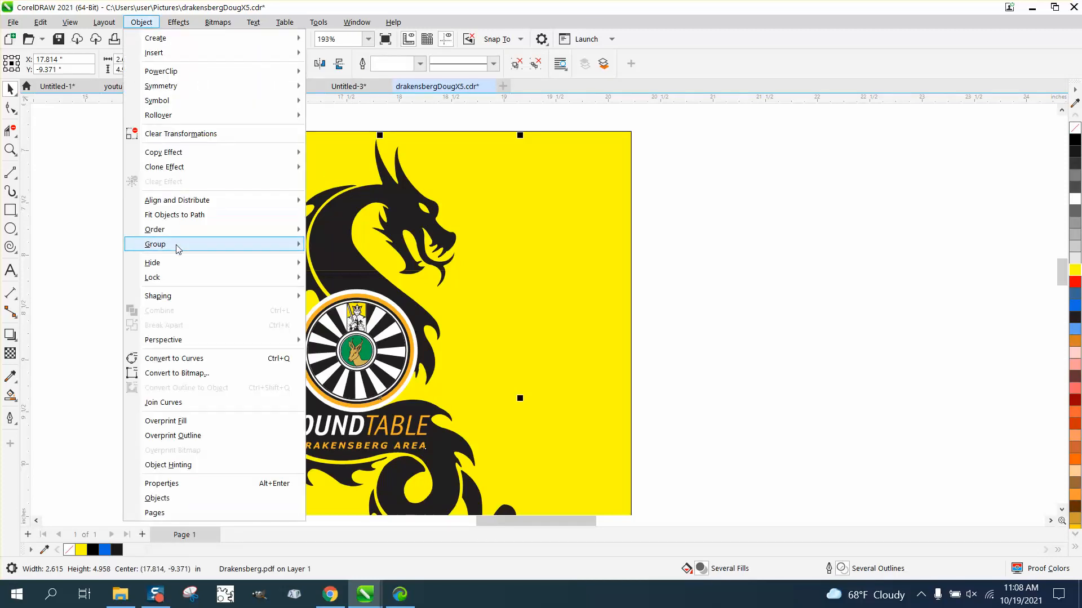
mouse_move(176, 247)
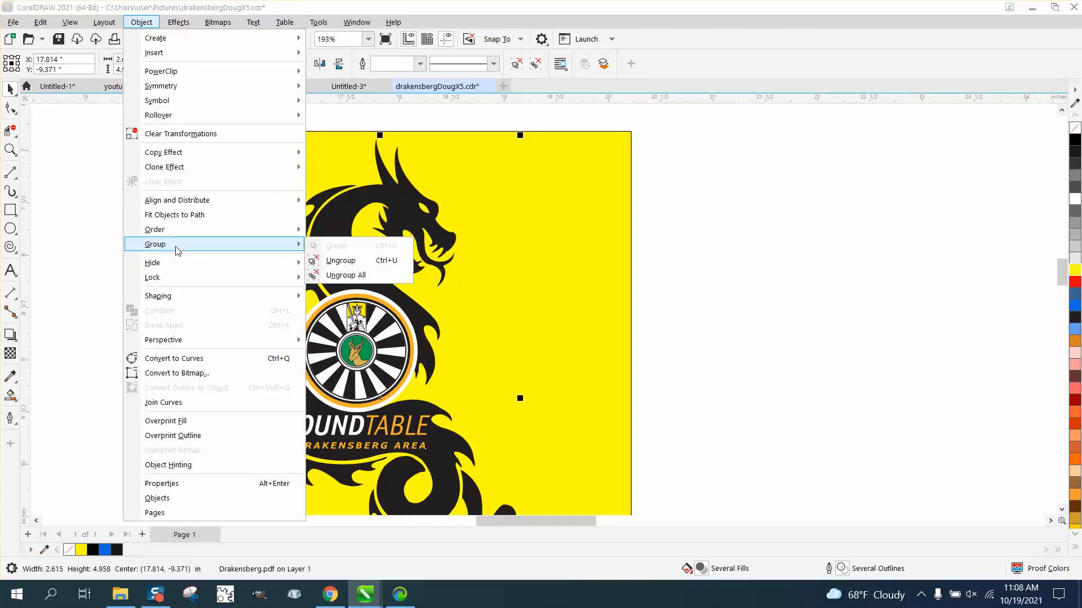
left_click(331, 275)
left_click(435, 128)
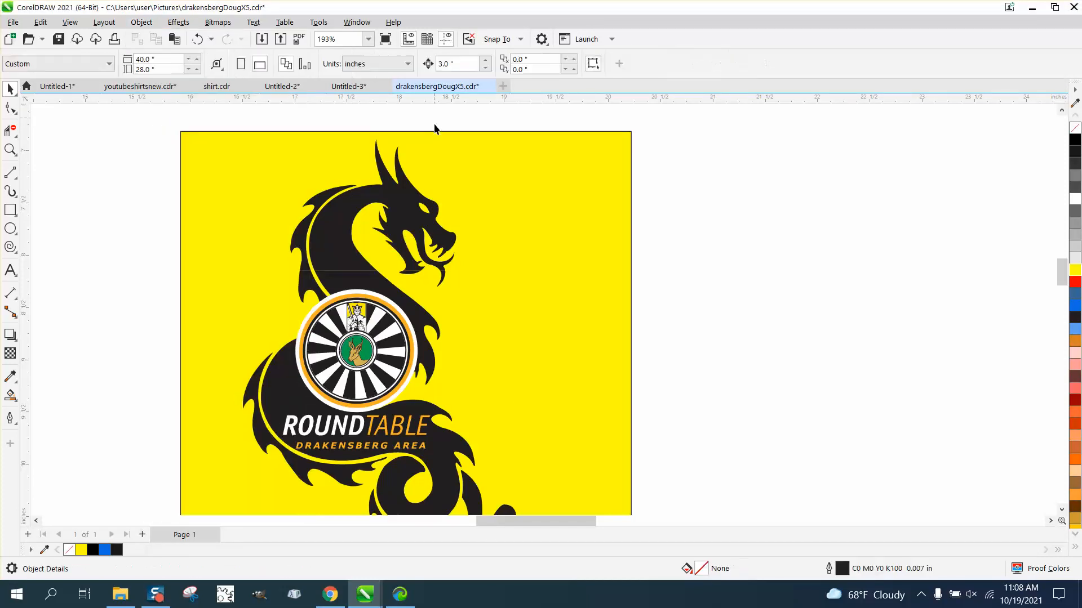
- Nudge the head, neck and two body pieces of the dragon 3 inches to the right, away from the emblem
left_click(410, 208)
key("Right")
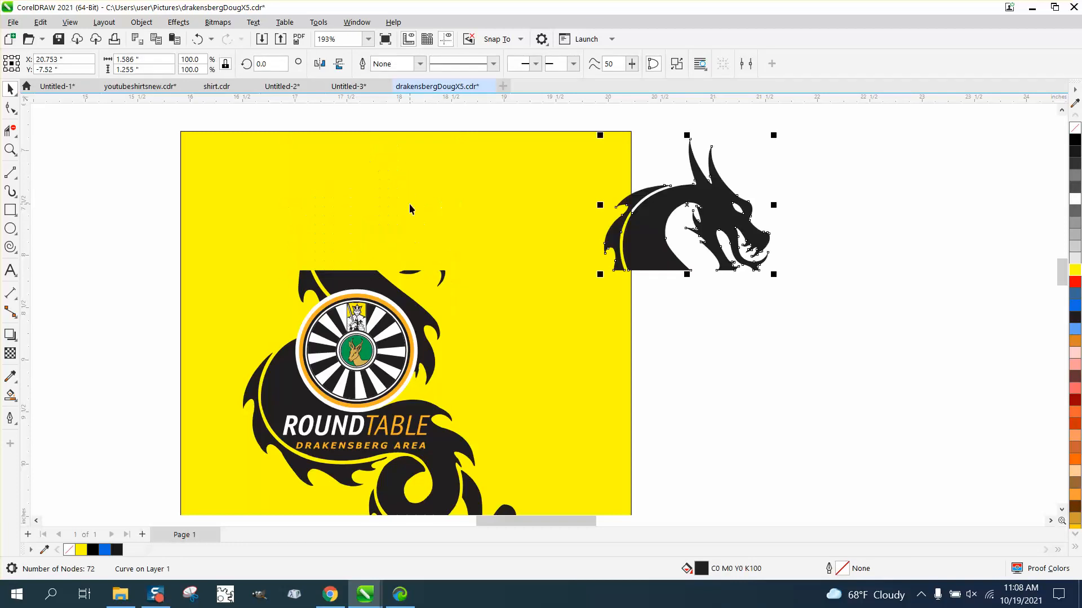
left_click(353, 280)
key("Right")
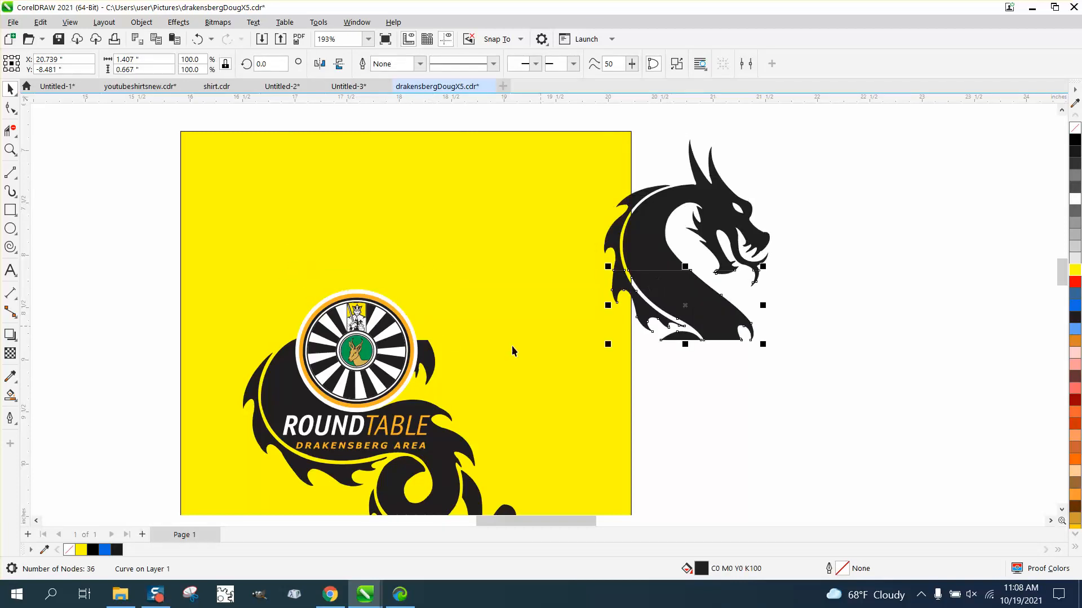
left_click(435, 375)
key("Right")
left_click(282, 392)
key("Right")
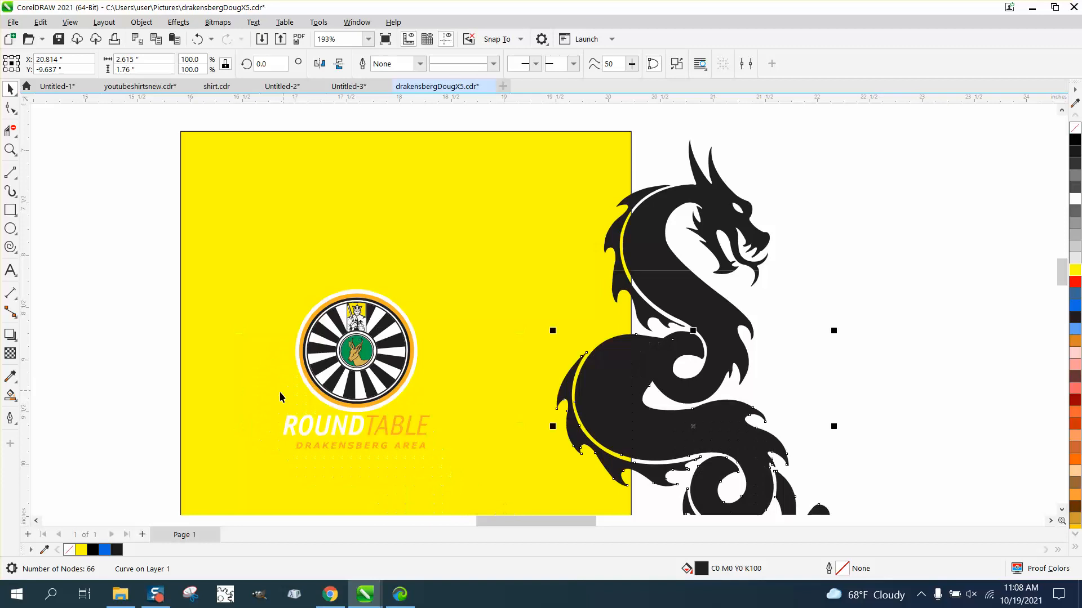
- Move the dragon's lower coil and arrow-shaped tail tip 3 inches right to line up with the other pieces
scroll(450, 349, "down", 1)
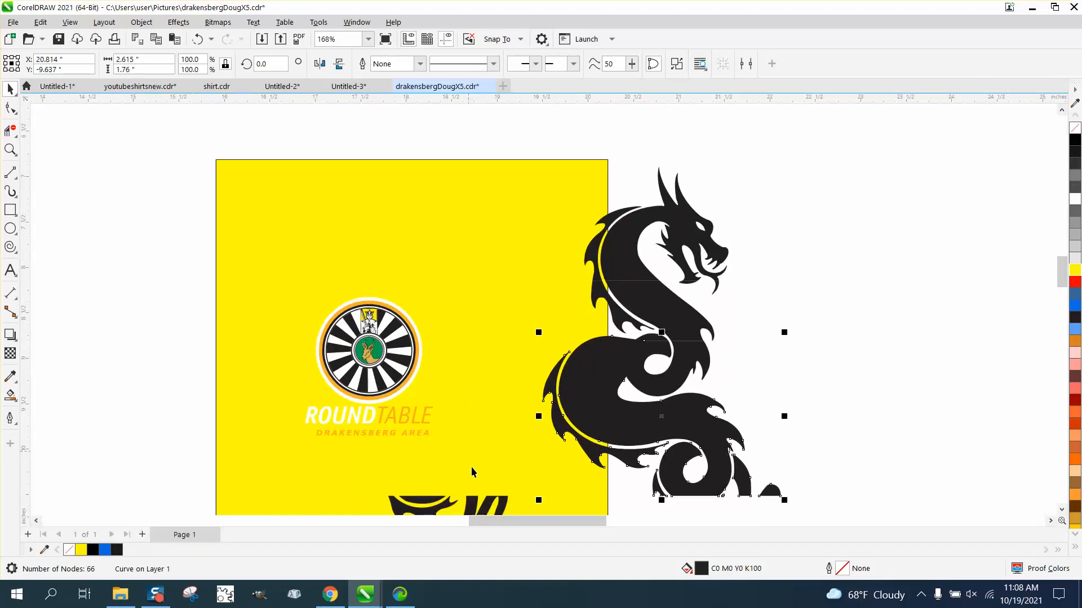
left_click(476, 504)
key("Right")
scroll(506, 383, "down", 6)
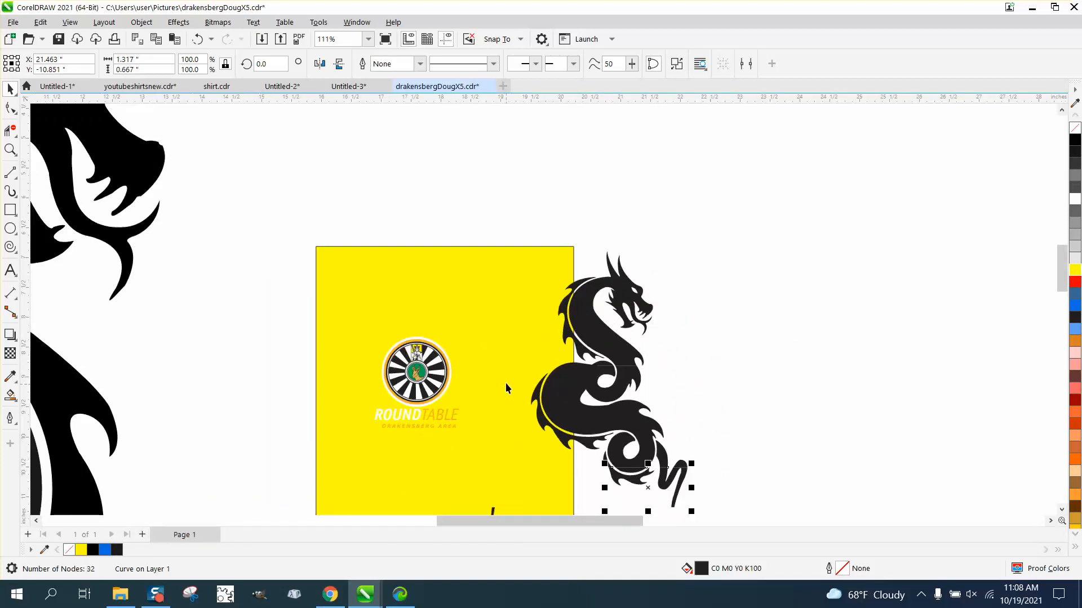
left_click(497, 482)
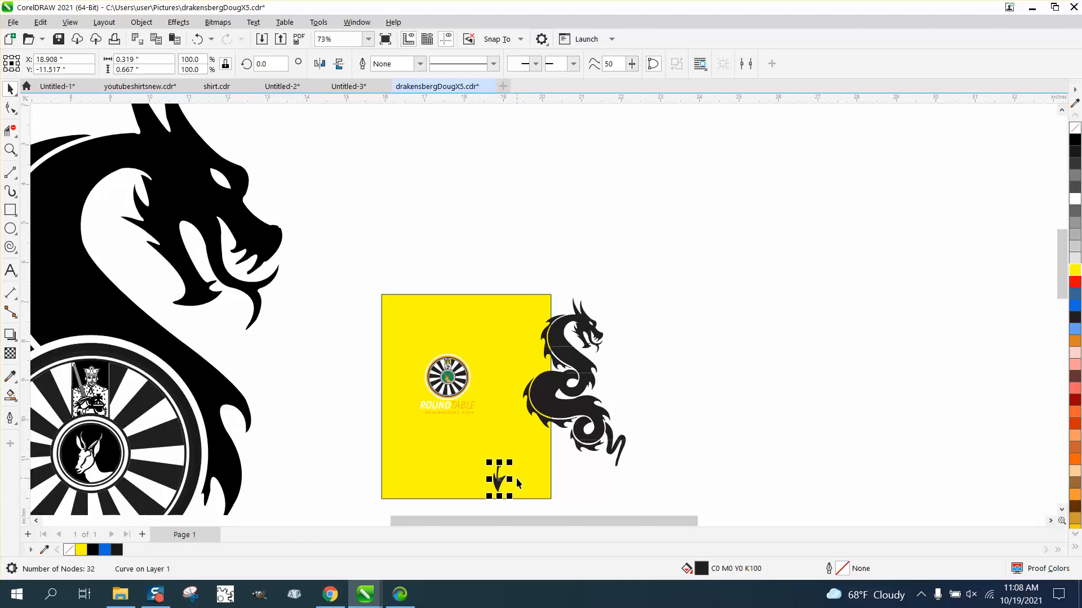
key("ctrl+r")
- Select all six black dragon pieces without the yellow rectangle
left_click(10, 149)
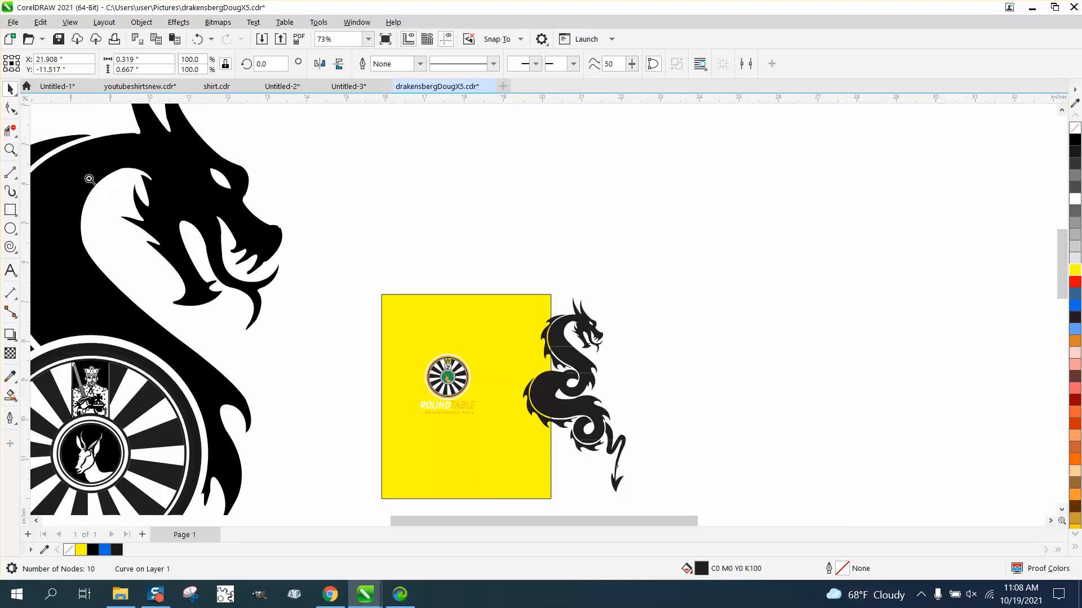
left_click_drag(509, 289, 671, 487)
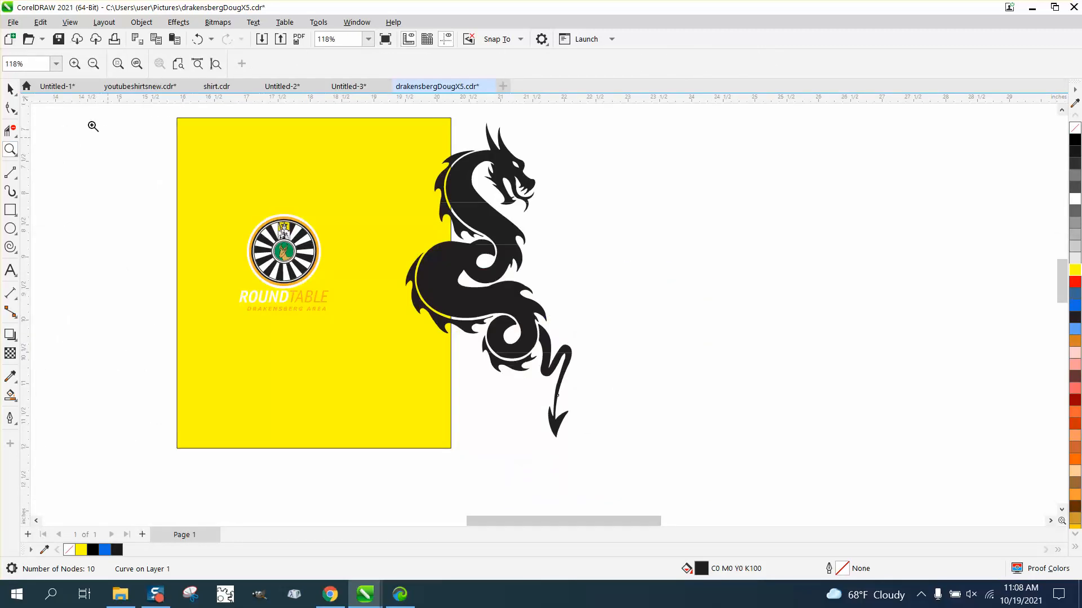
left_click(11, 88)
left_click_drag(388, 109, 630, 482)
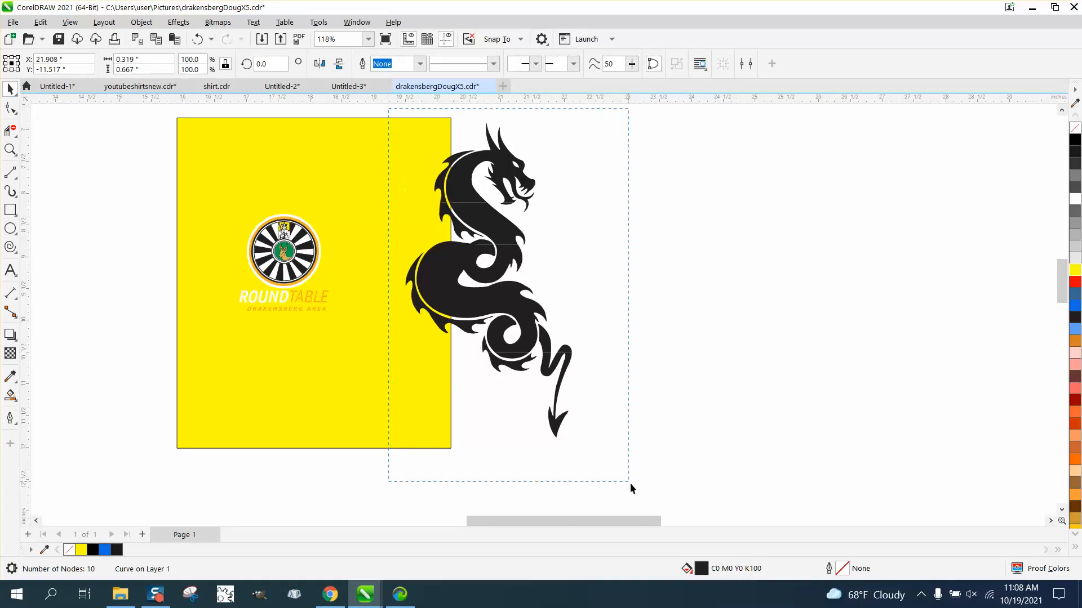
- Try to combine the six dragon pieces into a single curve
left_click(142, 22)
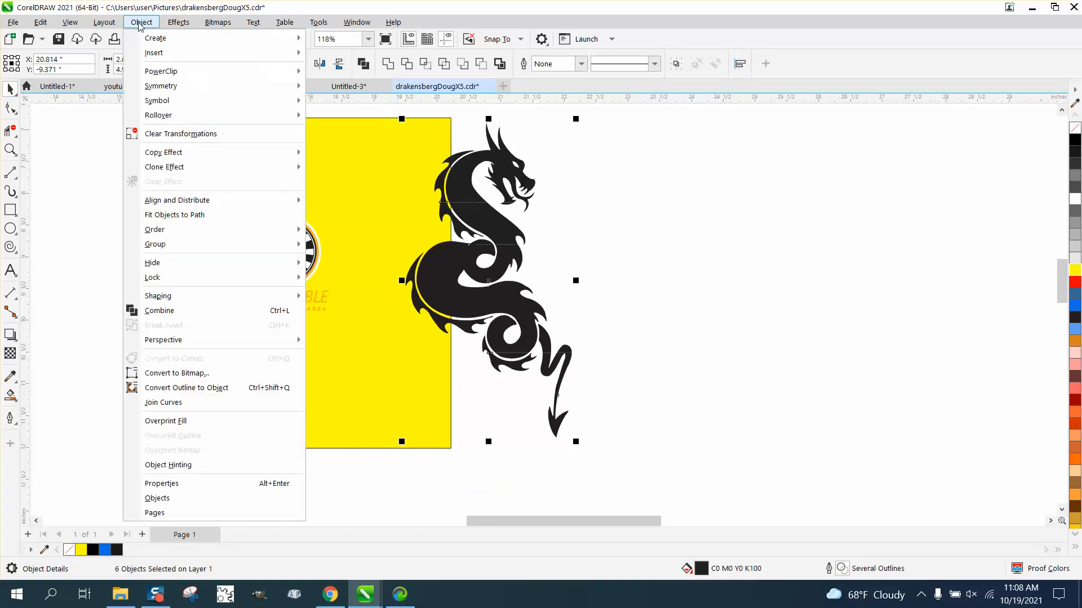
left_click(181, 311)
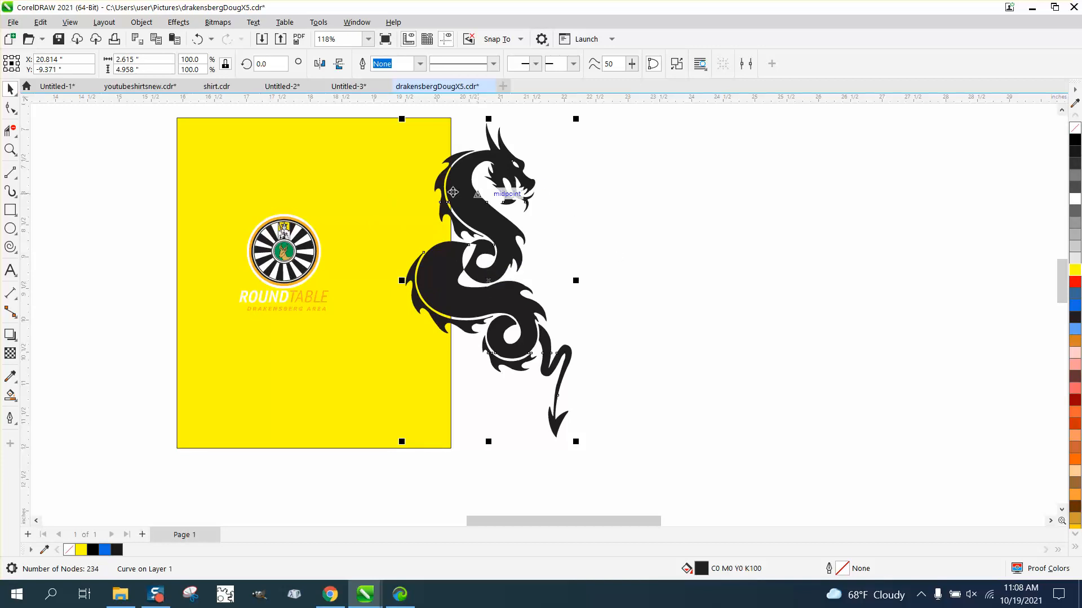
left_click(197, 39)
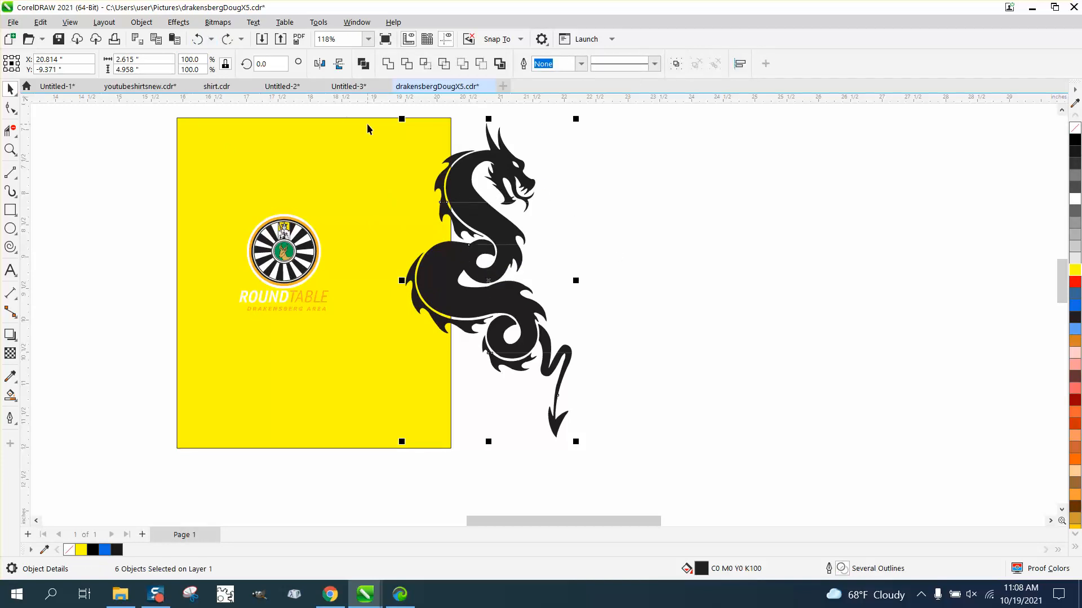
- Remove the fill from the six dragon pieces and give them a black hairline outline
left_click(1074, 127)
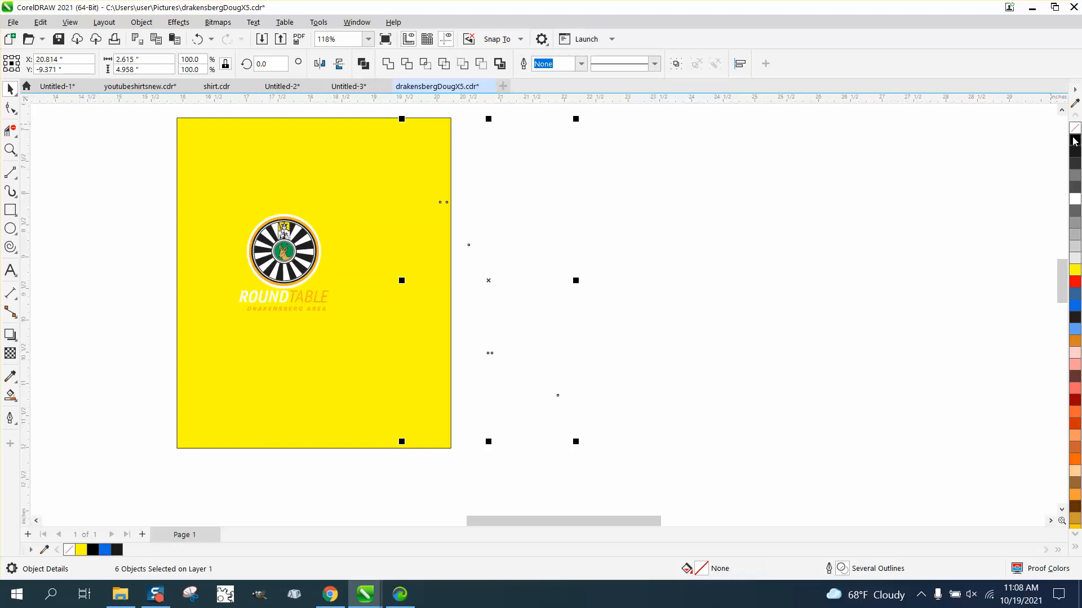
right_click(1075, 140)
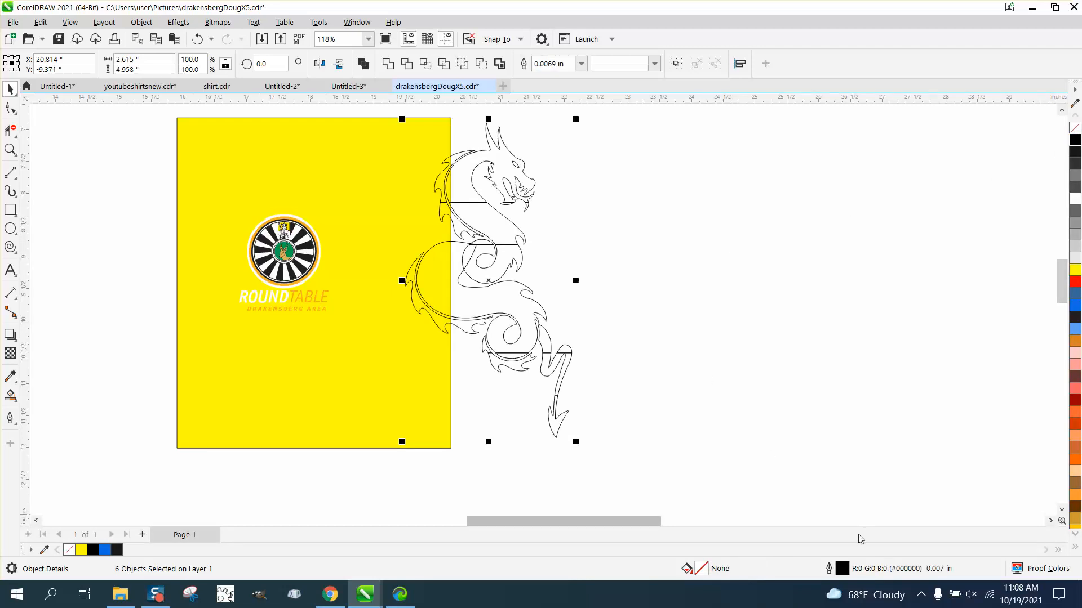
double_click(842, 570)
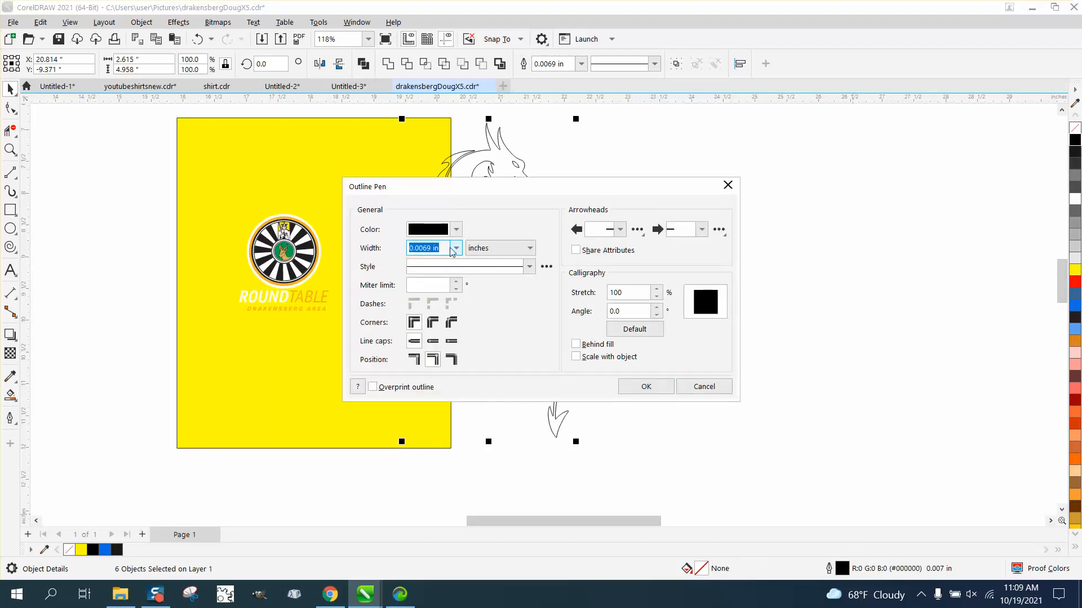
left_click(455, 248)
left_click(428, 259)
left_click(643, 387)
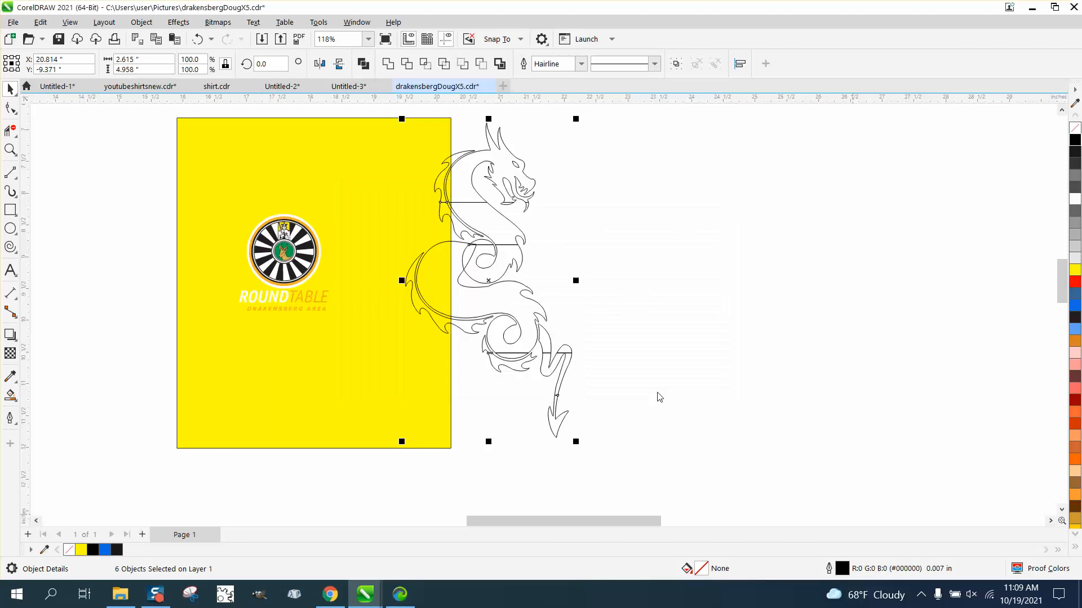
- Try deleting the horizontal seam segment across the dragon's neck with the Virtual Segment Delete tool
left_click(11, 149)
left_click_drag(437, 228, 564, 262)
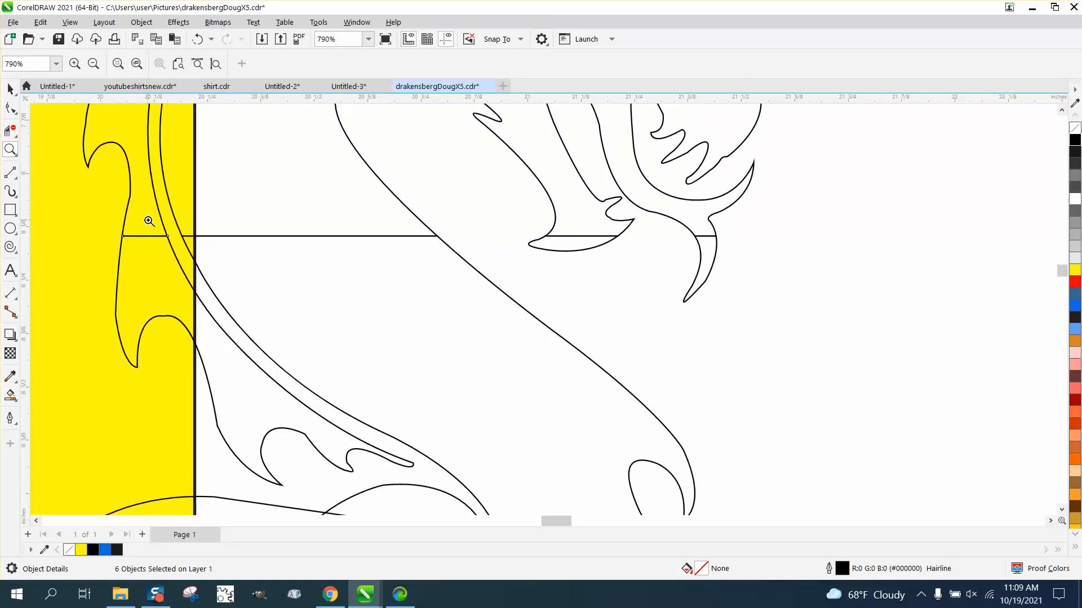
left_click(10, 131)
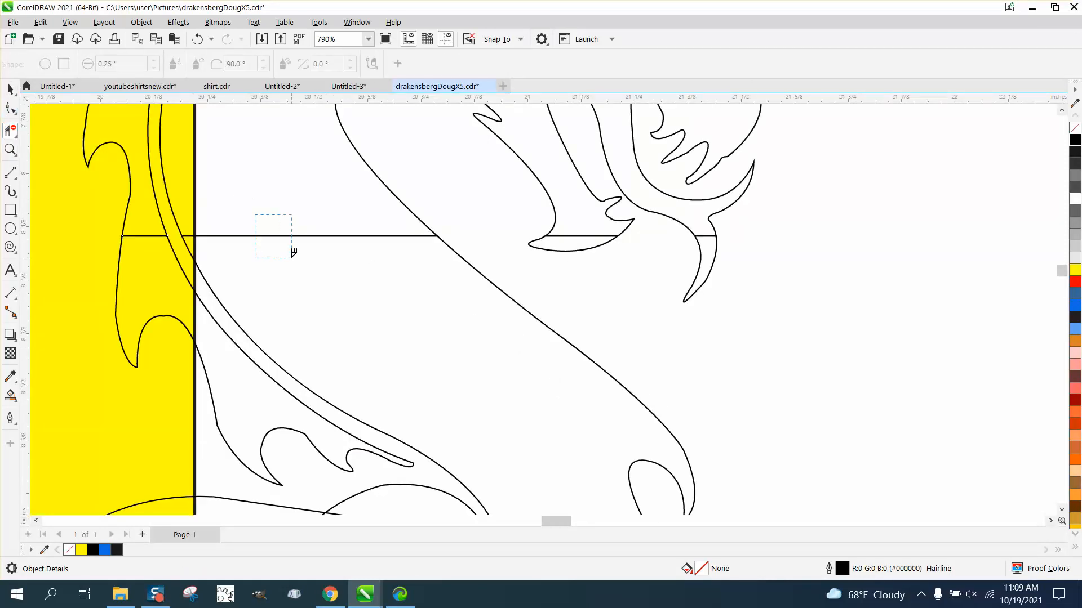
left_click_drag(290, 249, 298, 255)
left_click(198, 39)
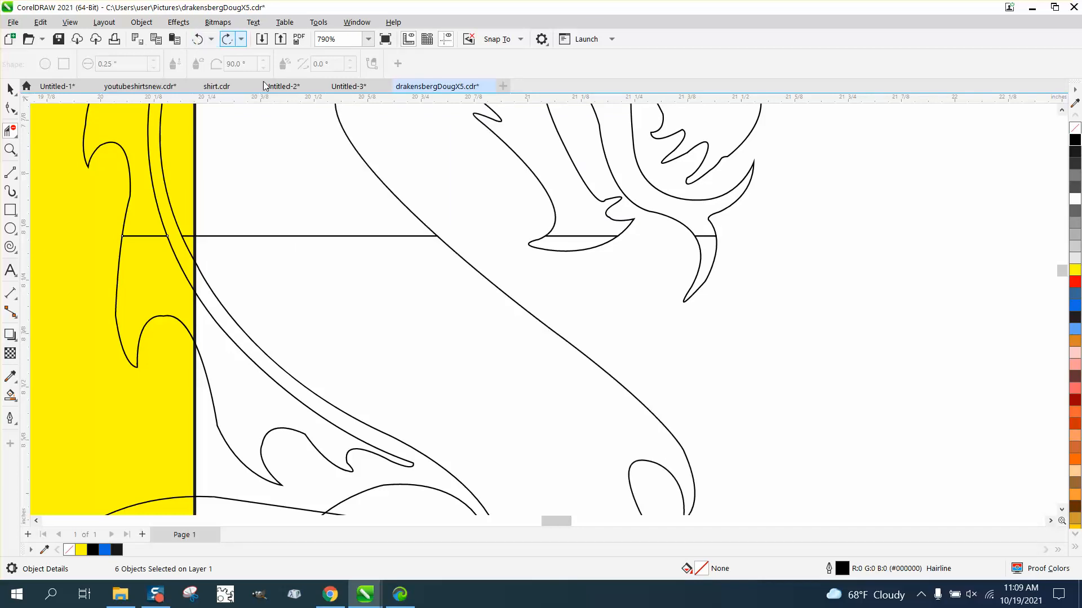
- Select the nodes along the seam across the dragon's neck and back fin and break them apart
left_click(9, 109)
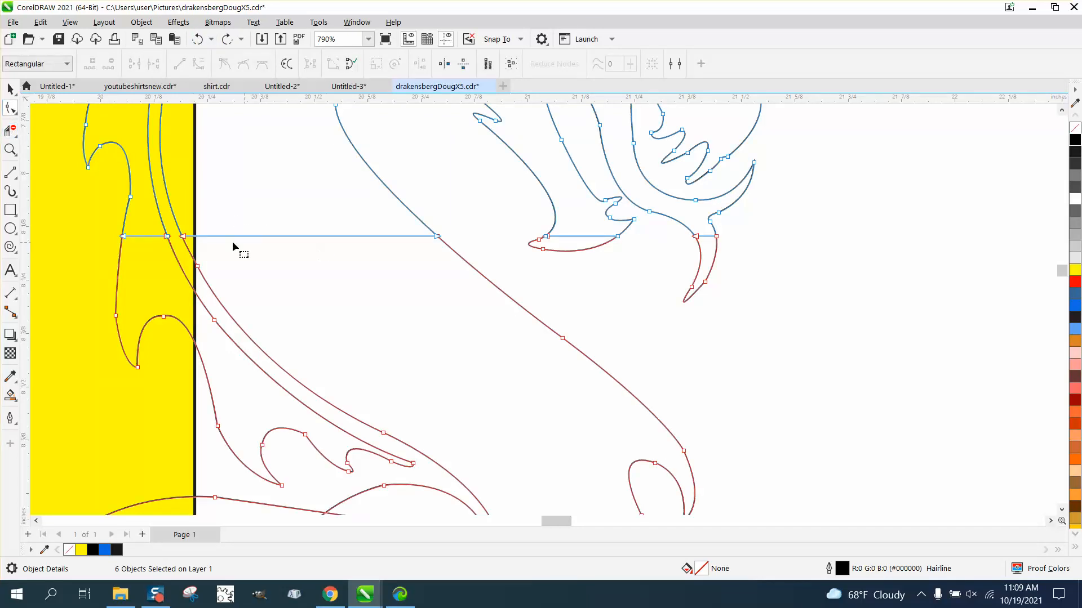
left_click_drag(92, 212, 462, 256)
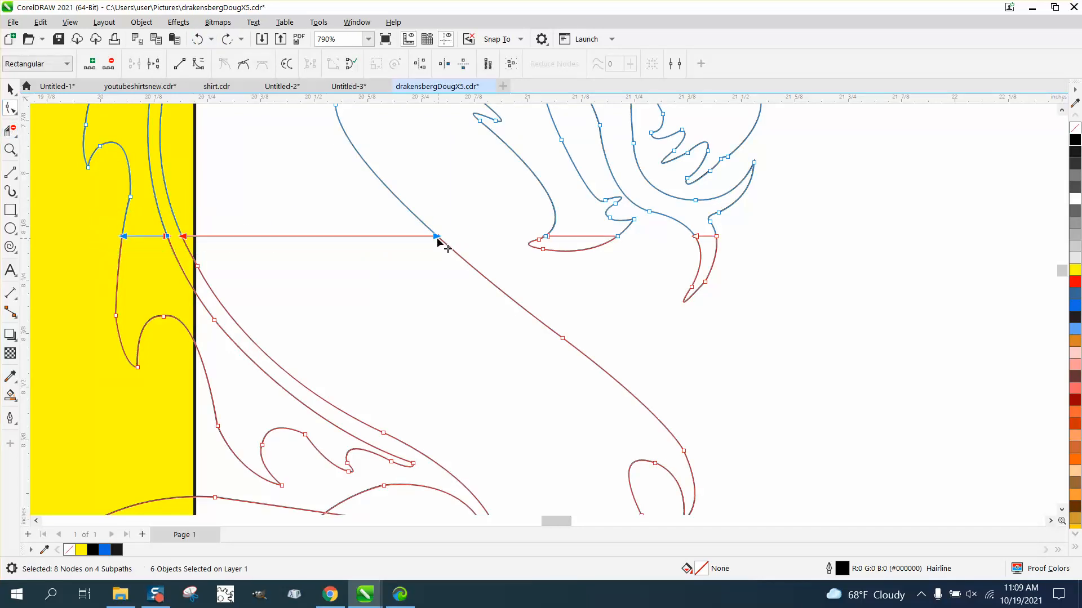
right_click(437, 239)
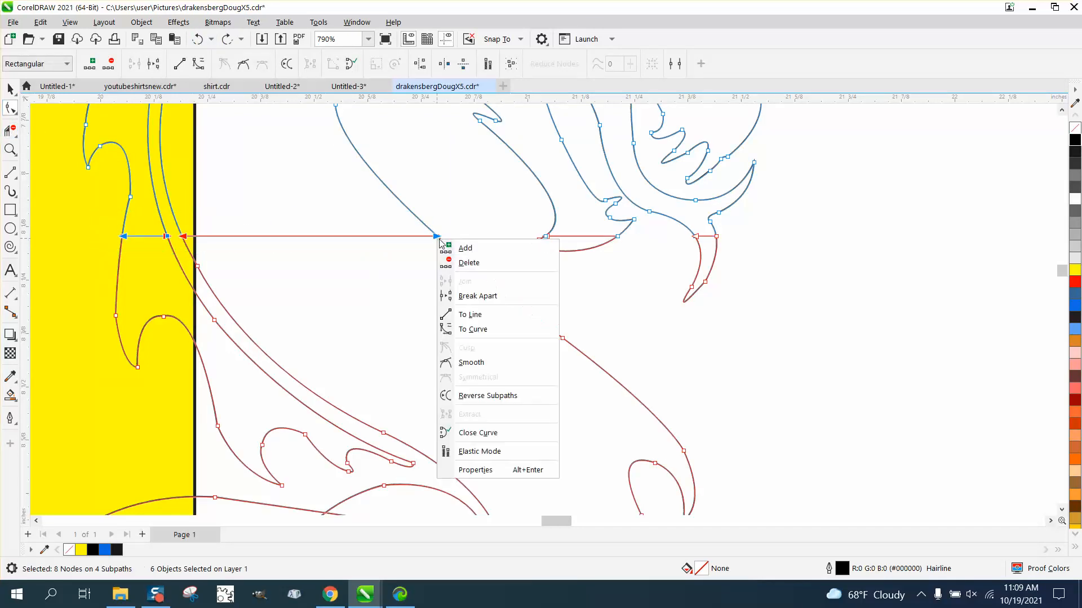
left_click(482, 296)
- Delete the seam segments across the neck, back fin and jaw spike with the Virtual Segment Delete tool
left_click(10, 130)
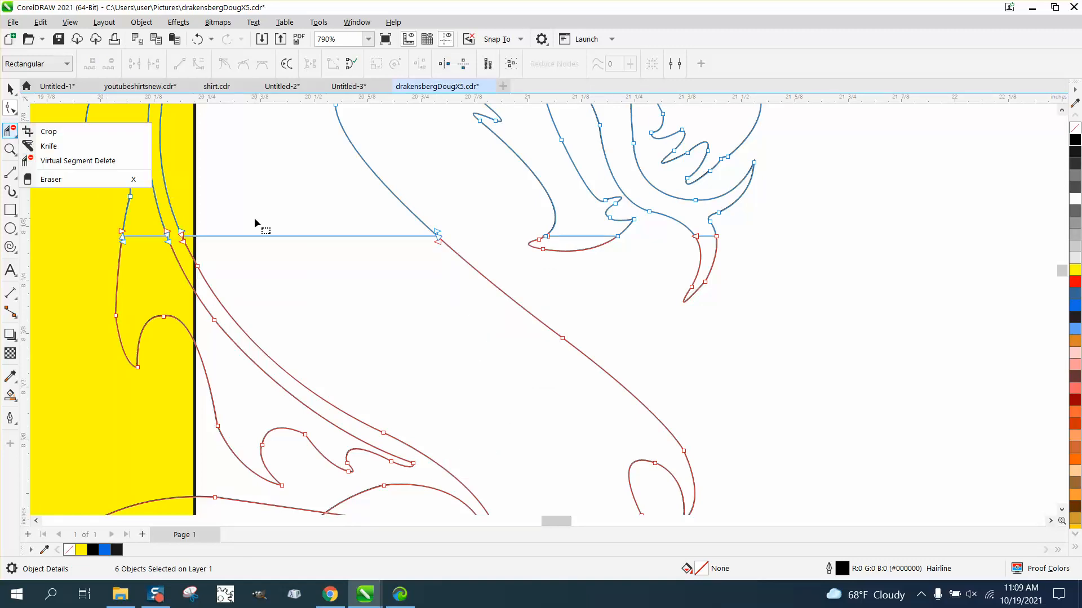
left_click(252, 212)
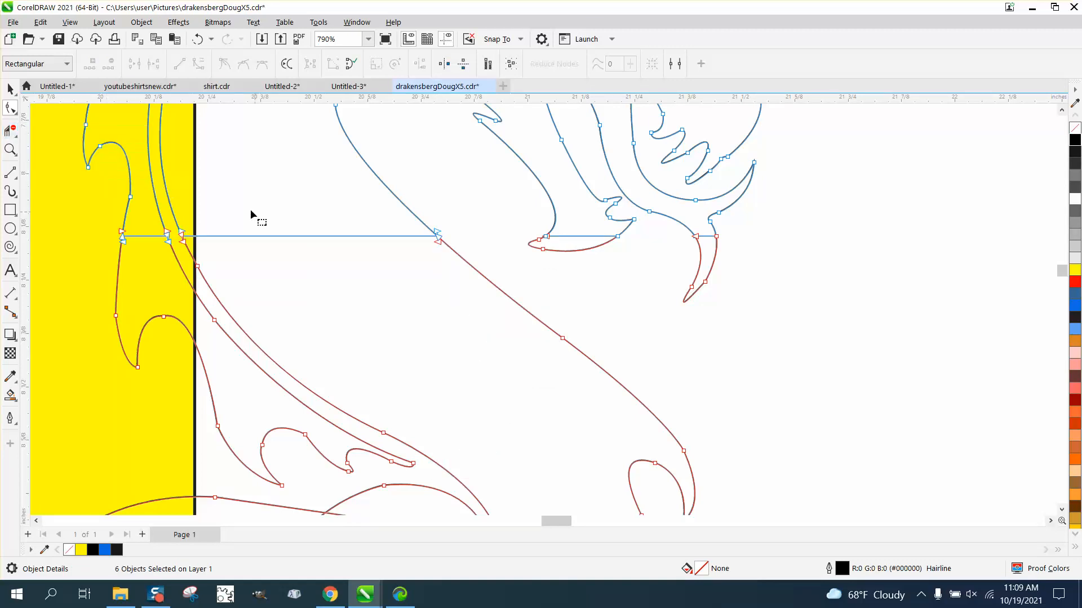
left_click(11, 131)
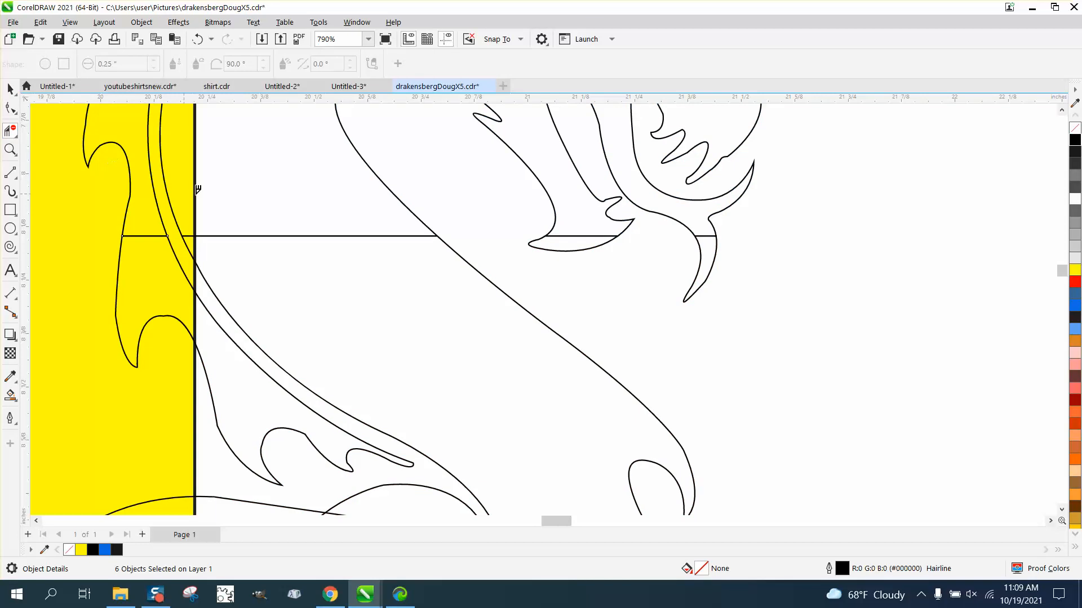
left_click(274, 236)
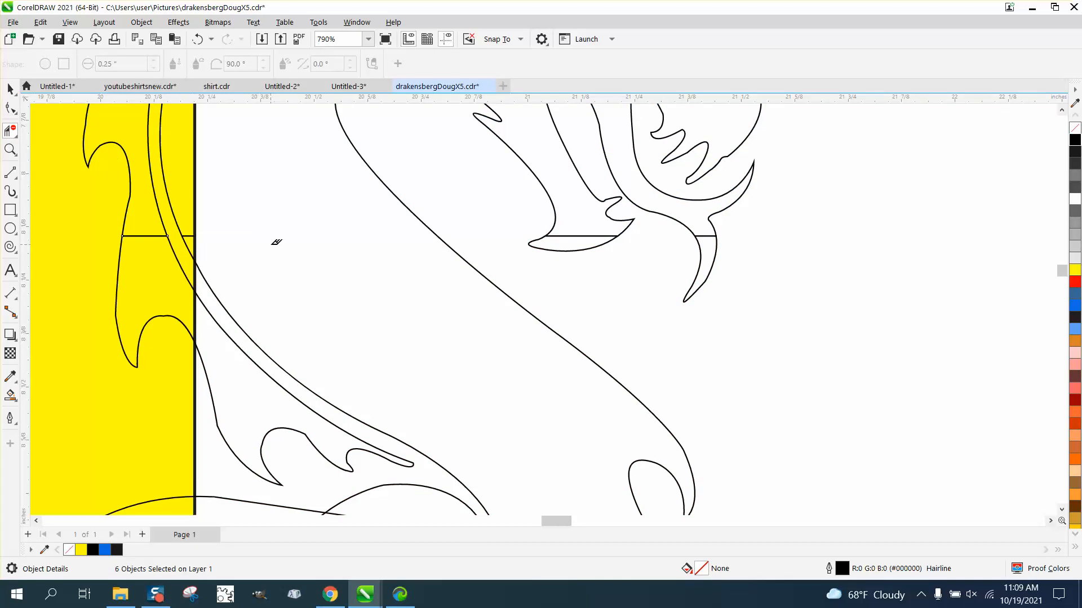
left_click(190, 234)
left_click(155, 235)
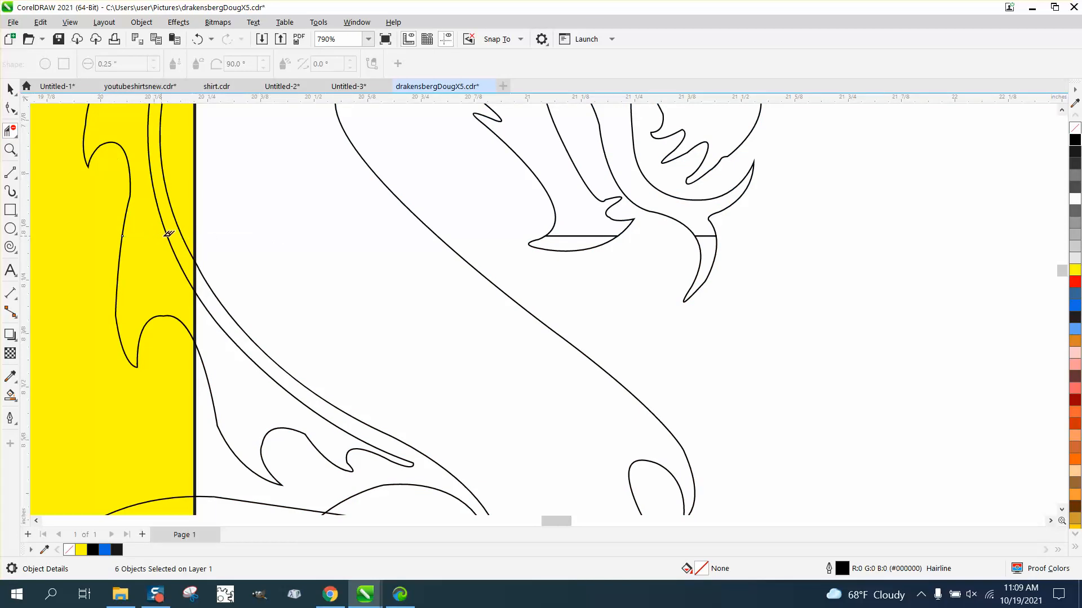
left_click(567, 231)
left_click(705, 232)
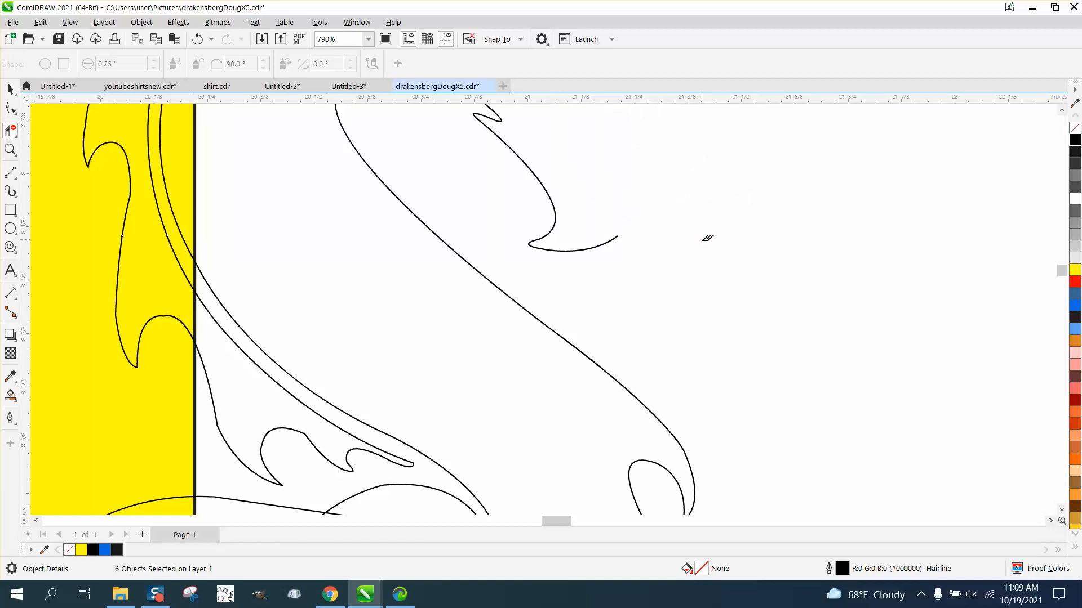
left_click(197, 38)
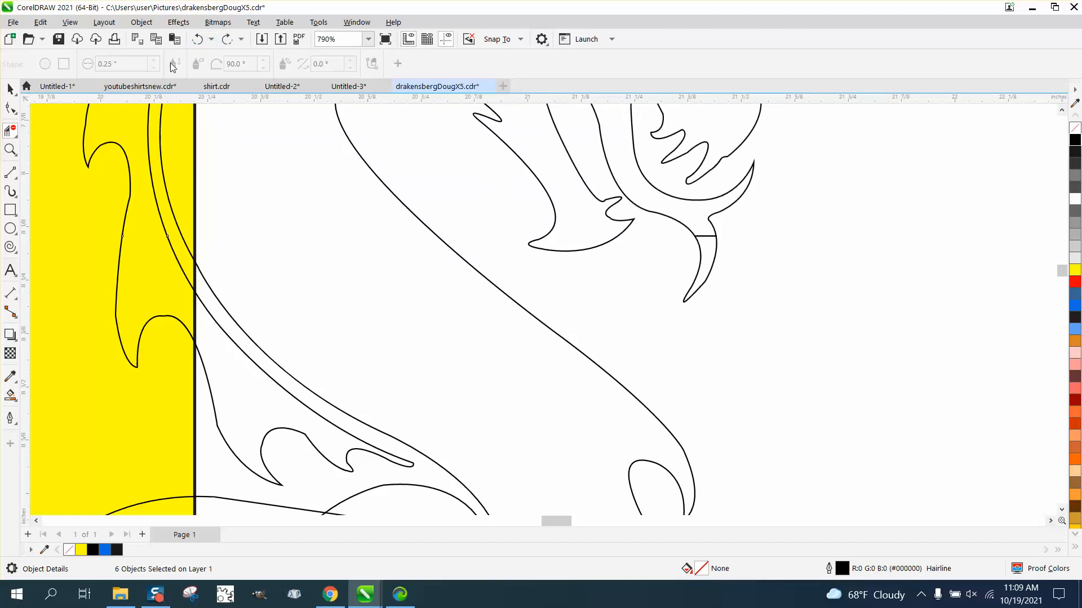
- Break apart the nodes at both ends of the seam across the chin whisker and delete that seam segment
left_click(10, 149)
left_click_drag(676, 221, 794, 298)
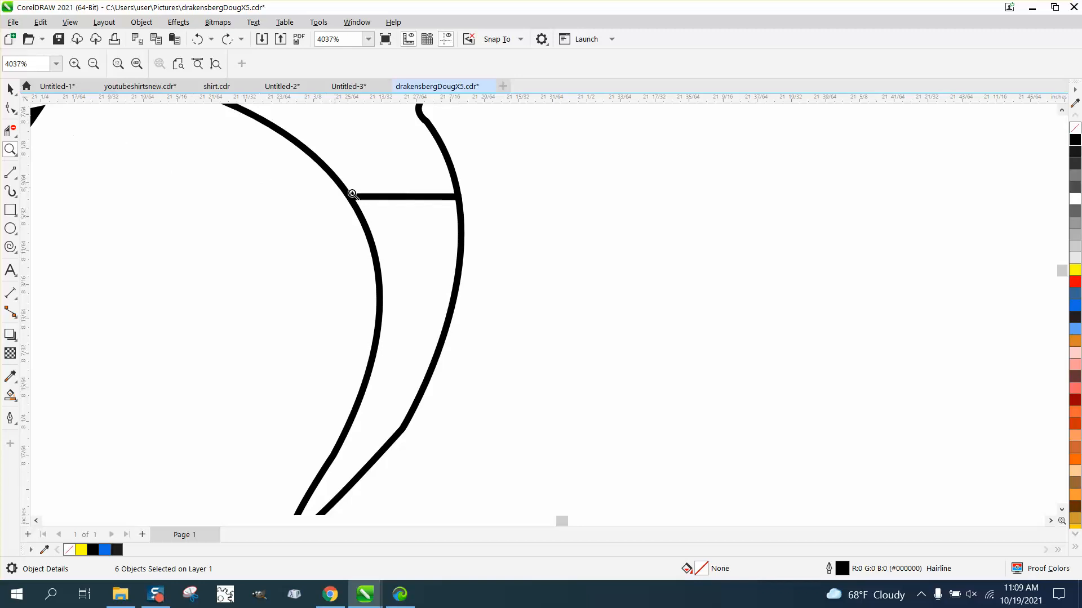
left_click(10, 108)
left_click_drag(347, 197, 355, 166)
left_click(197, 39)
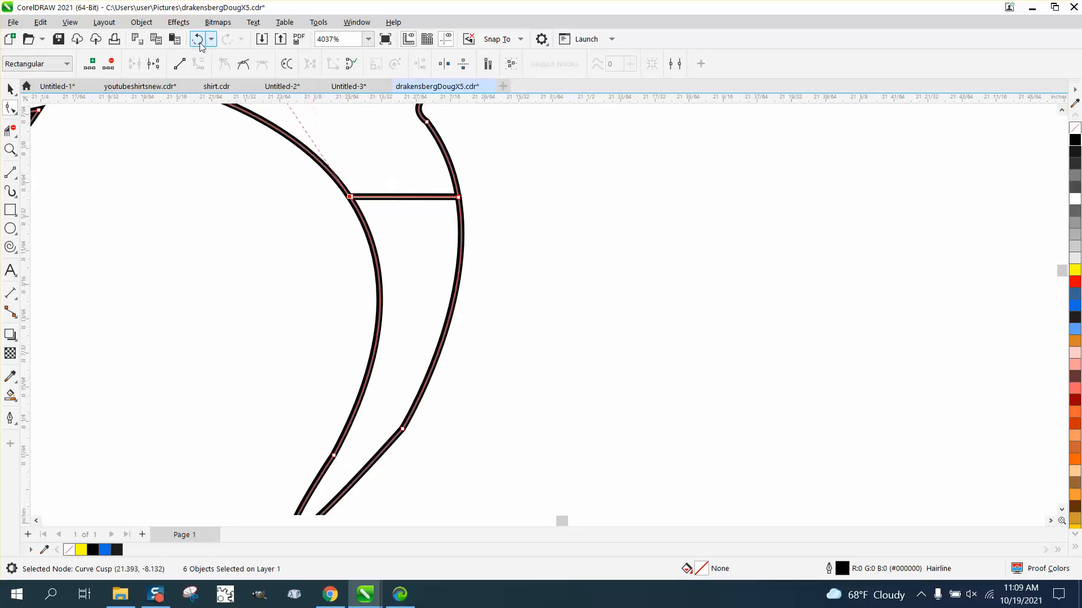
left_click_drag(495, 234, 495, 234)
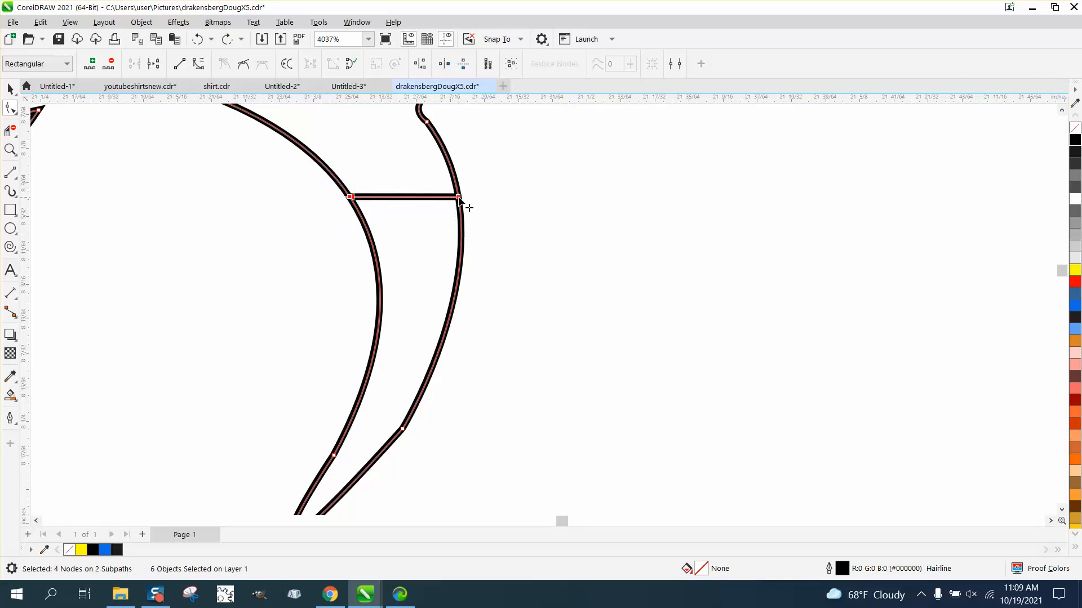
right_click(459, 197)
left_click(507, 256)
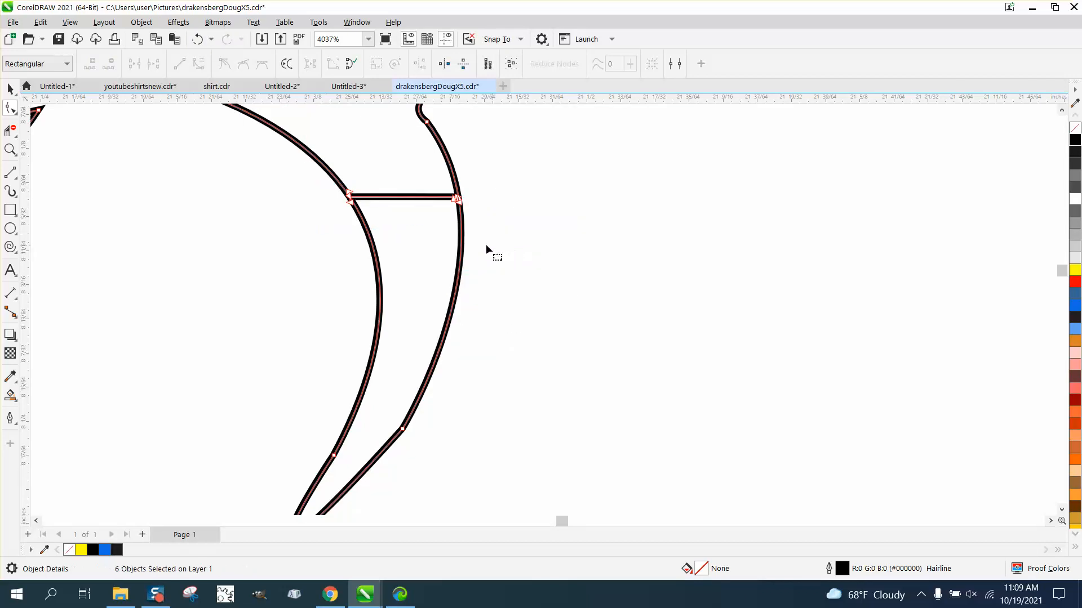
left_click(11, 132)
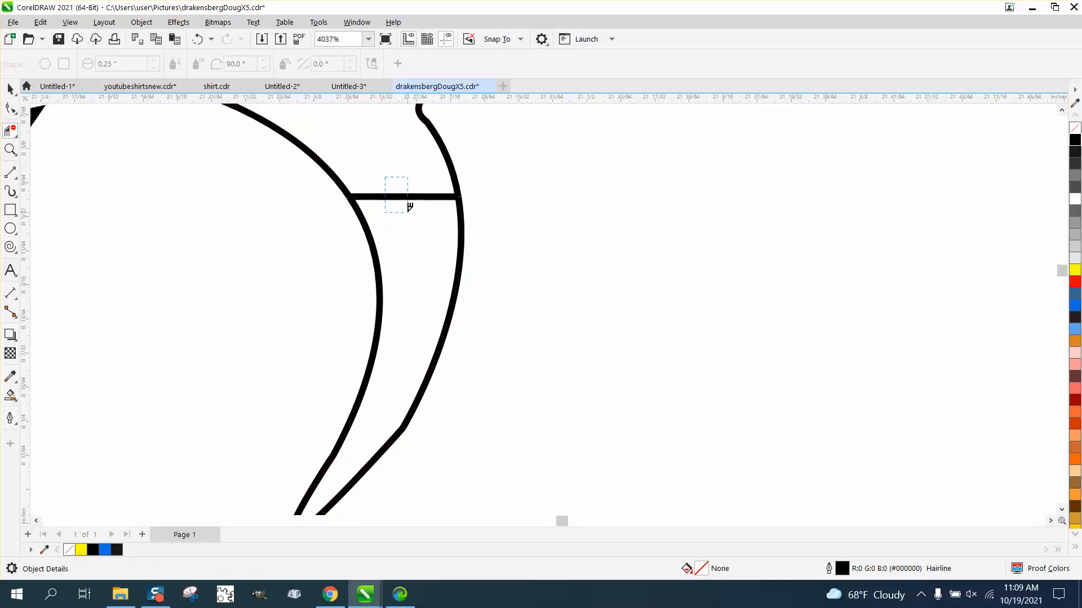
left_click(391, 199)
- Try deleting the second horizontal seam, across the chest beside the upper coil
scroll(418, 206, "down", 2)
scroll(418, 207, "down", 3)
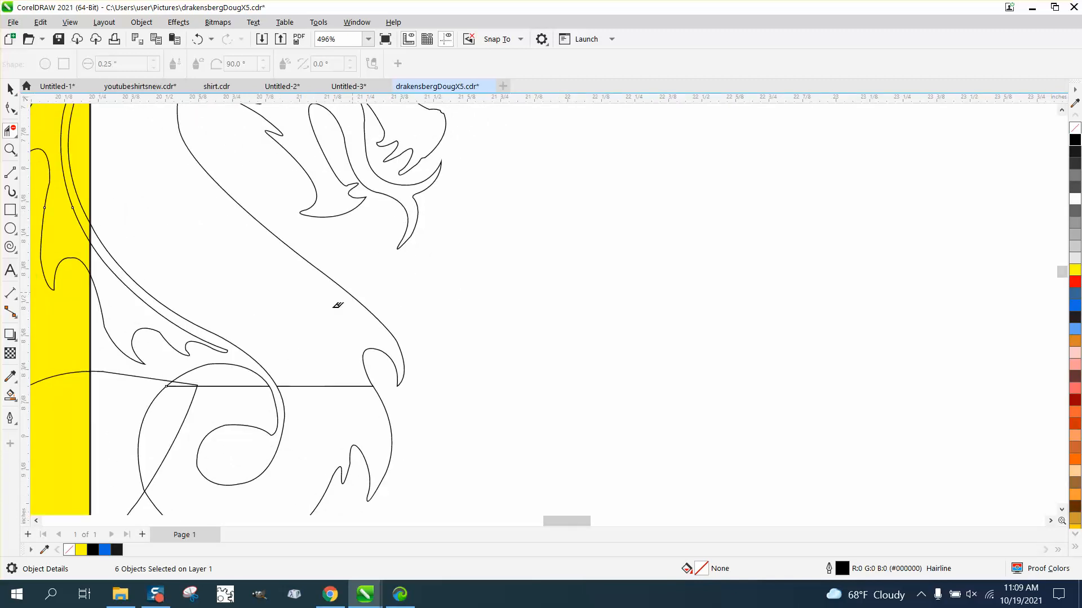
left_click_drag(323, 372, 329, 395)
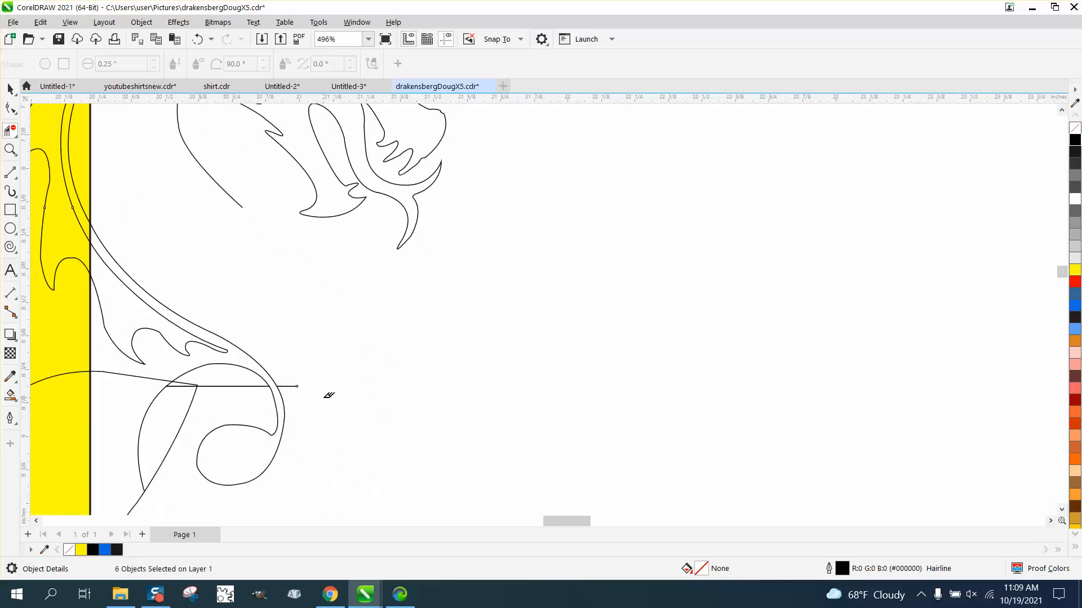
left_click(198, 39)
- Delete the stray diagonal line that crosses the left side of the upper coil
scroll(388, 226, "down", 1)
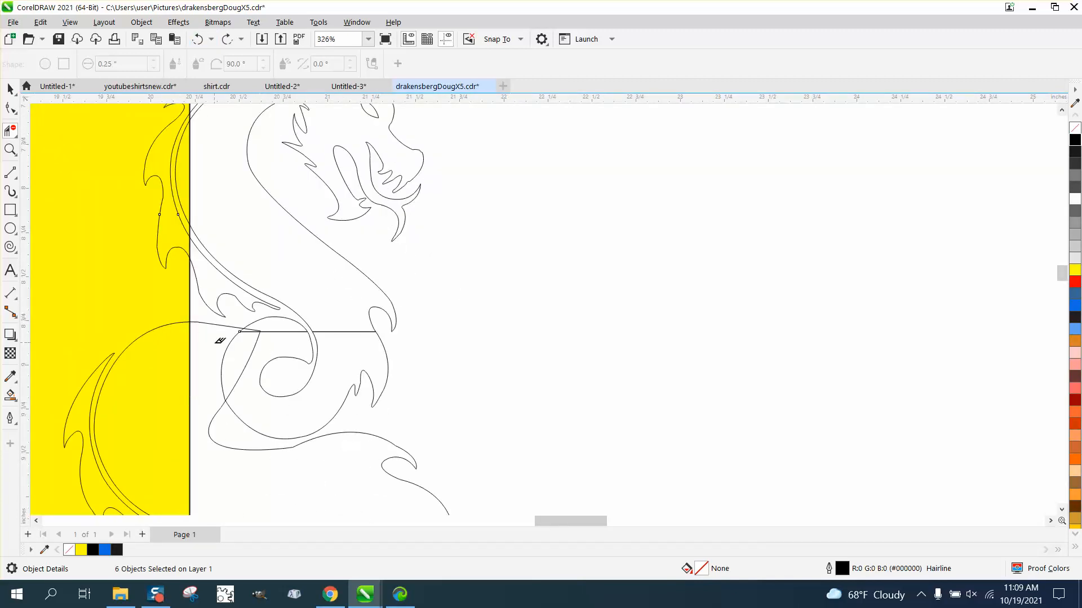
left_click(253, 347)
left_click_drag(272, 327, 280, 329)
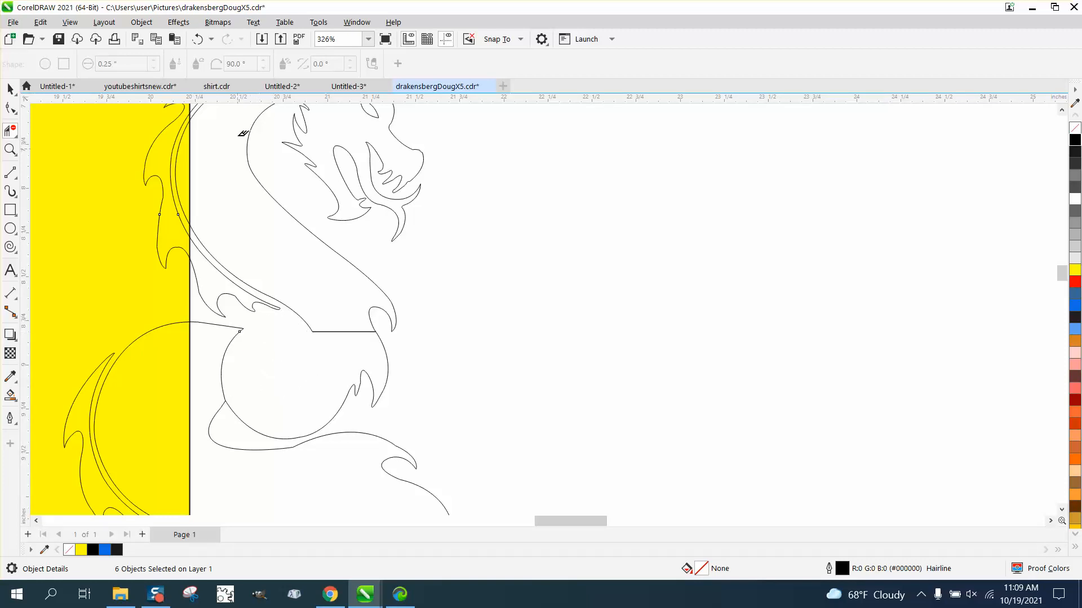
left_click(198, 39)
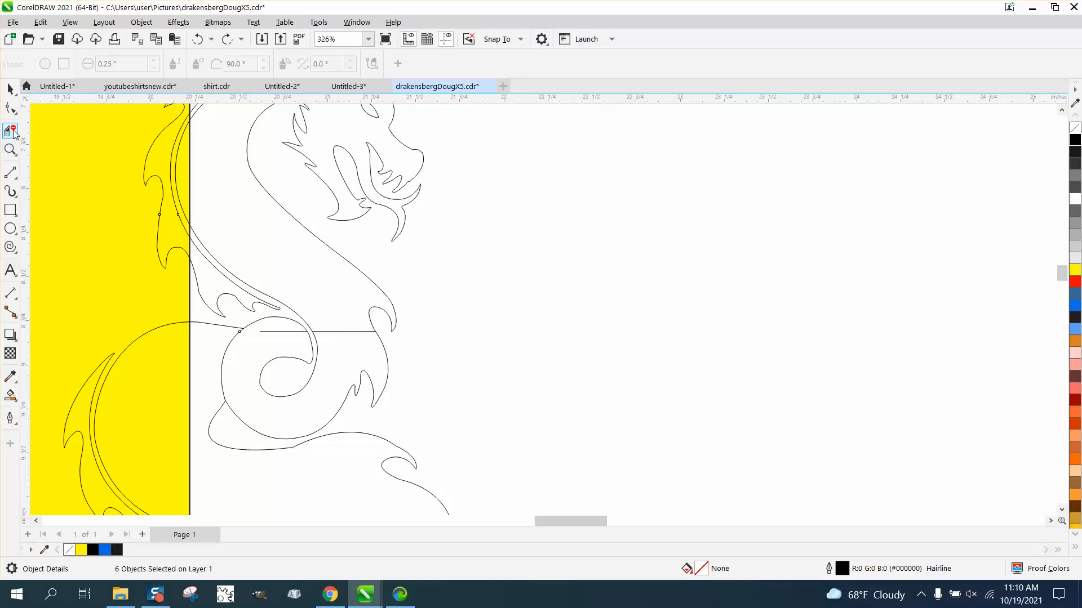
- Select the nodes along the seam through the upper coil and chest and break them apart
left_click(10, 108)
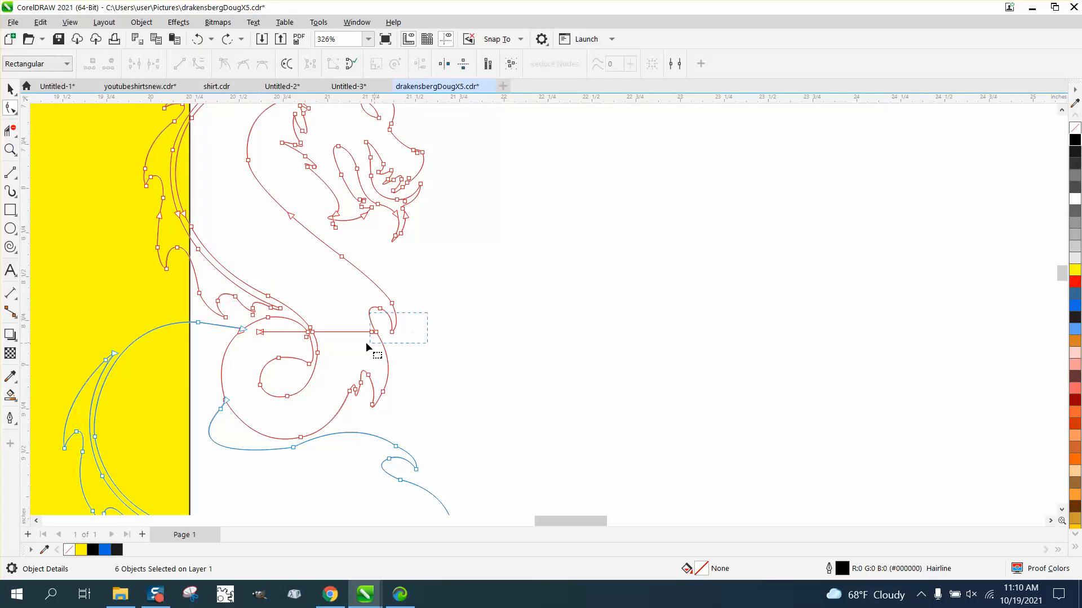
left_click_drag(237, 345, 233, 344)
right_click(246, 330)
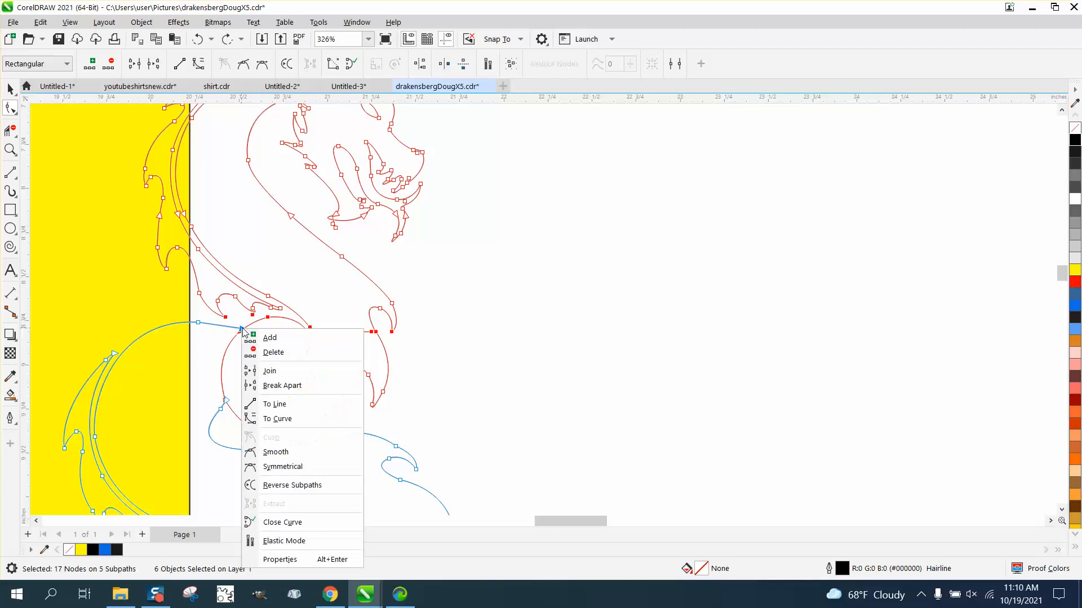
left_click(286, 385)
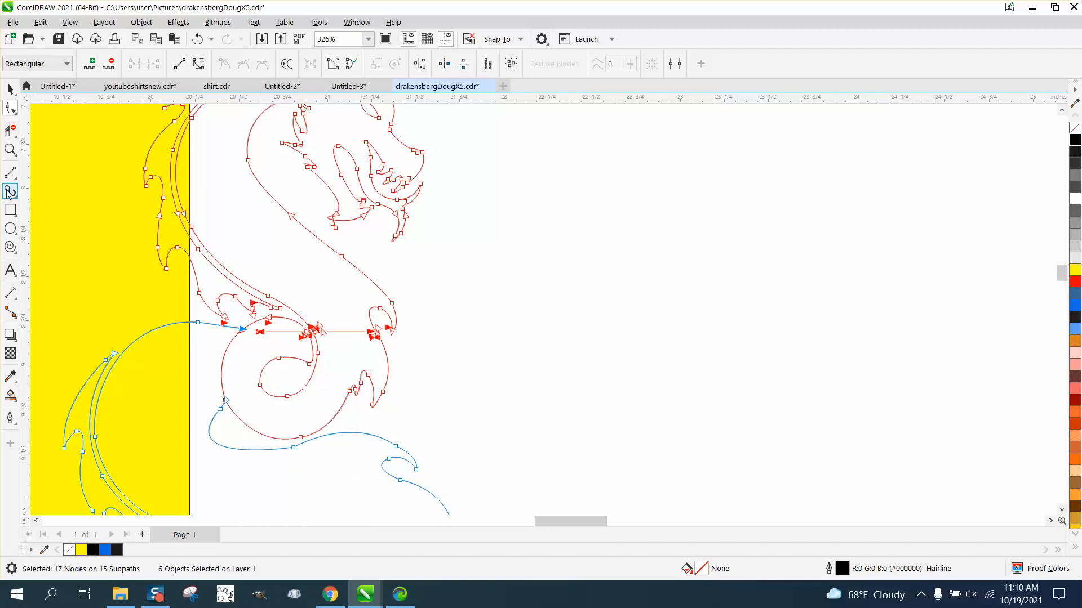
- Delete the horizontal seam segments inside the upper coil and across the chest
left_click(10, 150)
left_click_drag(189, 276, 462, 390)
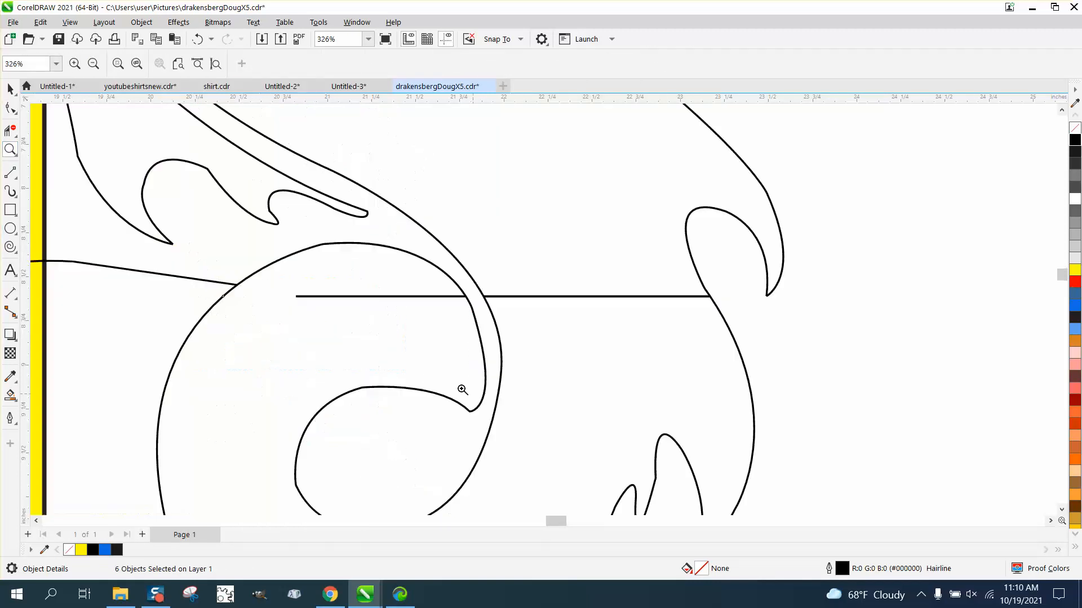
left_click(10, 130)
left_click(389, 296)
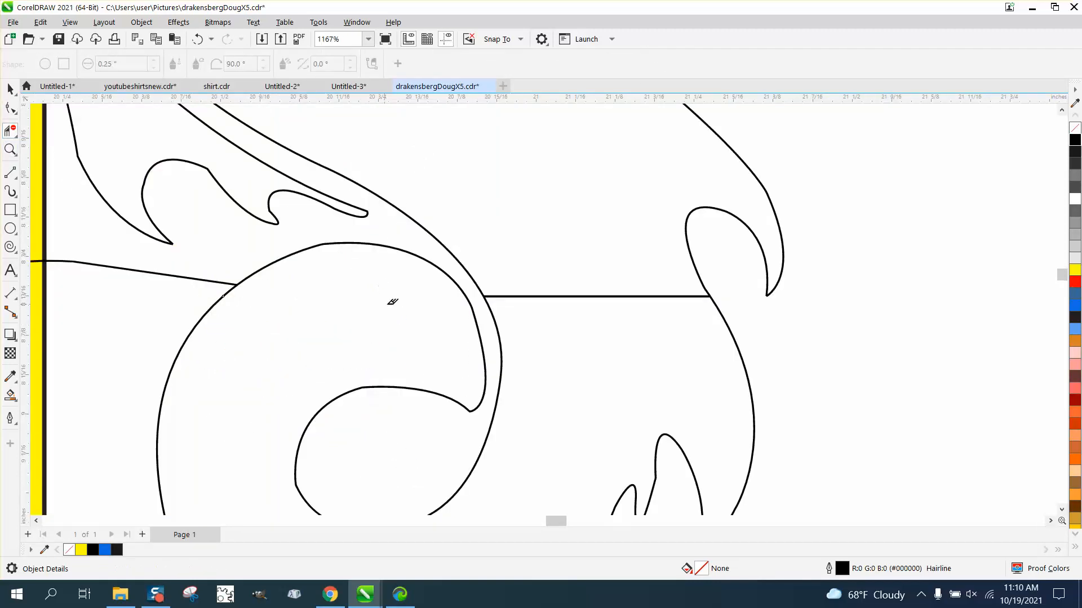
left_click(566, 289)
left_click_drag(526, 277, 449, 308)
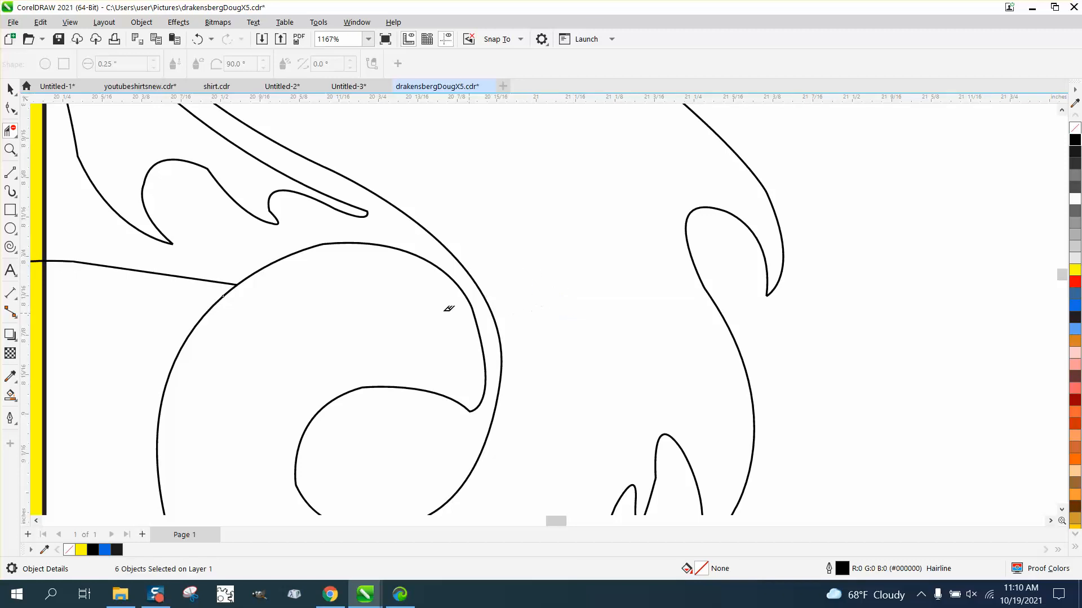
- Try deleting the arched body outline that runs from the upper coil over the yellow rectangle
left_click(192, 277)
scroll(169, 283, "down", 2)
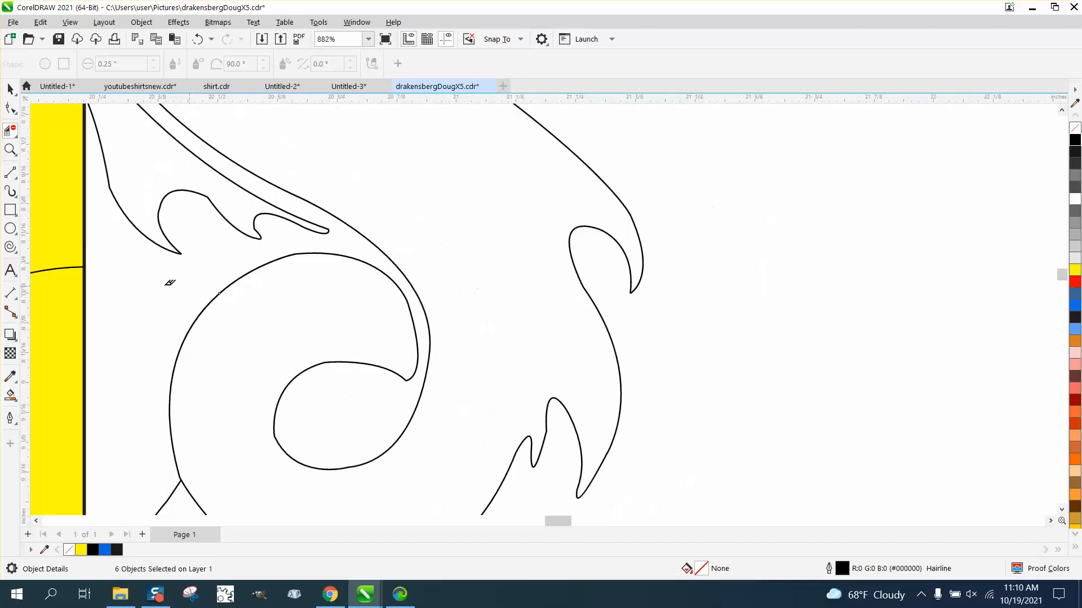
left_click(75, 265)
scroll(119, 275, "down", 4)
scroll(128, 362, "down", 2)
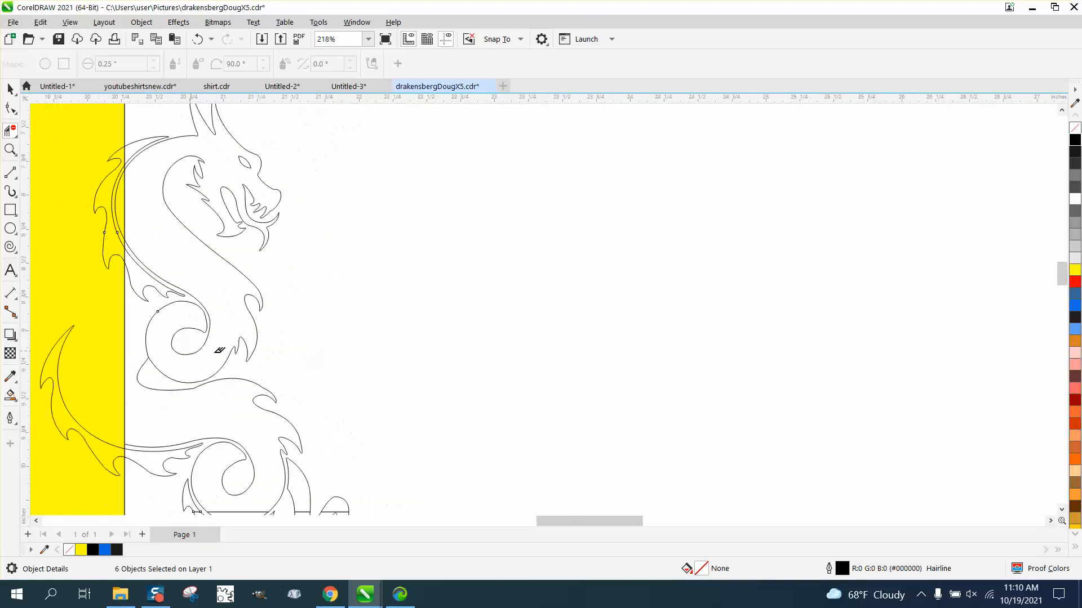
left_click(197, 39)
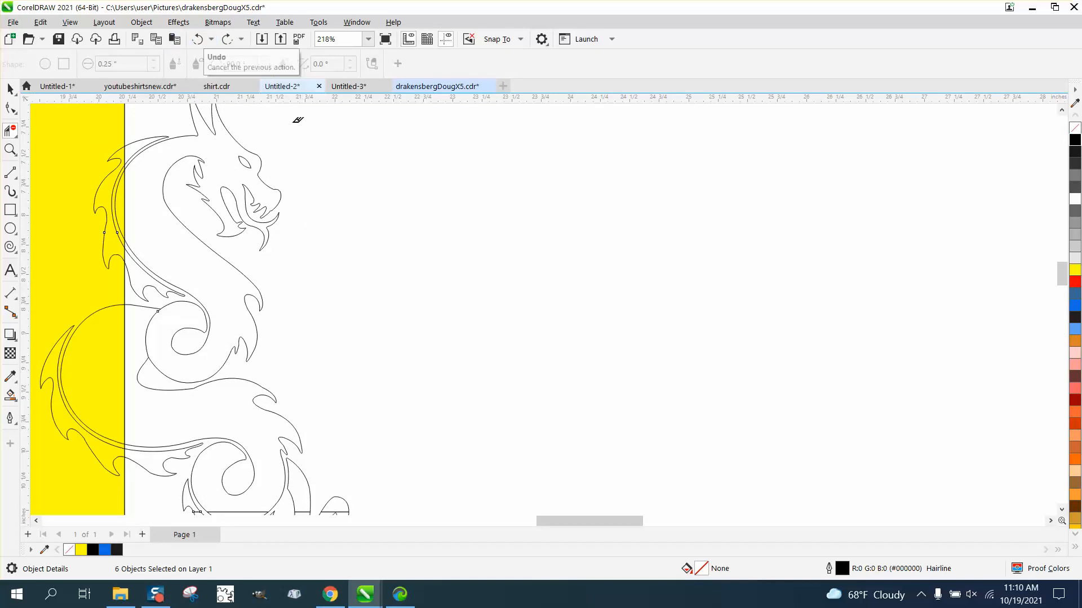
- Delete the upper coil's left arc where it cuts through the body
left_click(148, 330)
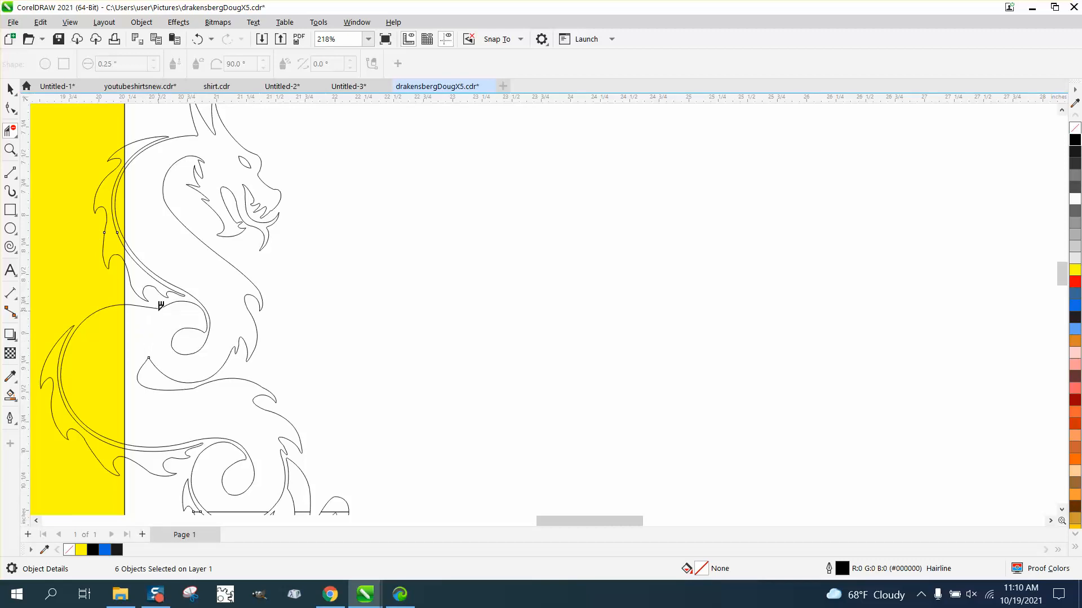
- Try deleting the short seam segment across the fin on the left of the lower coil
scroll(209, 327, "down", 2)
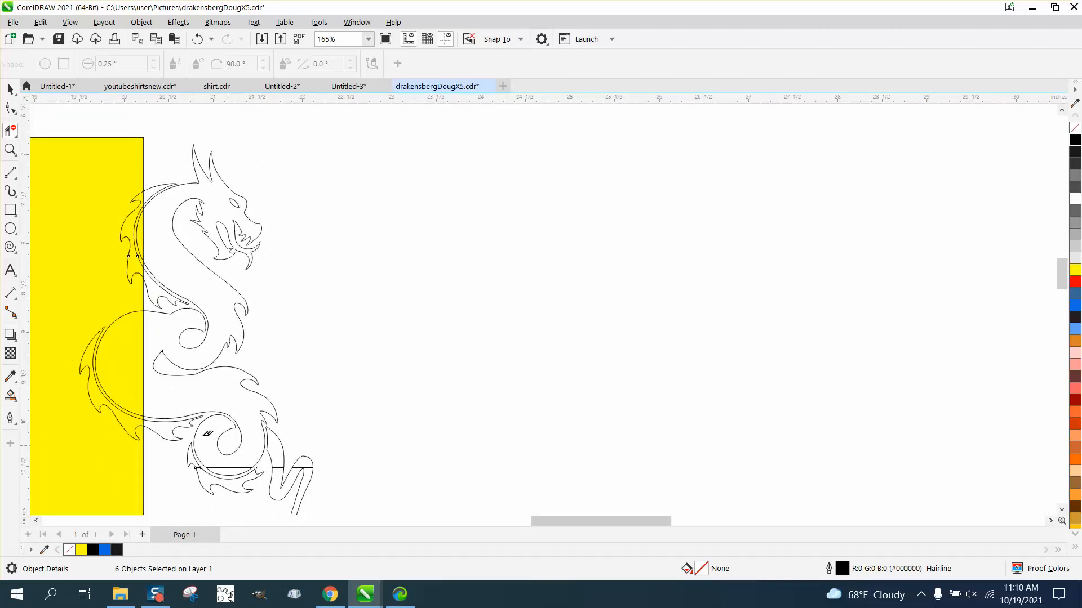
key("z")
left_click_drag(180, 442, 350, 499)
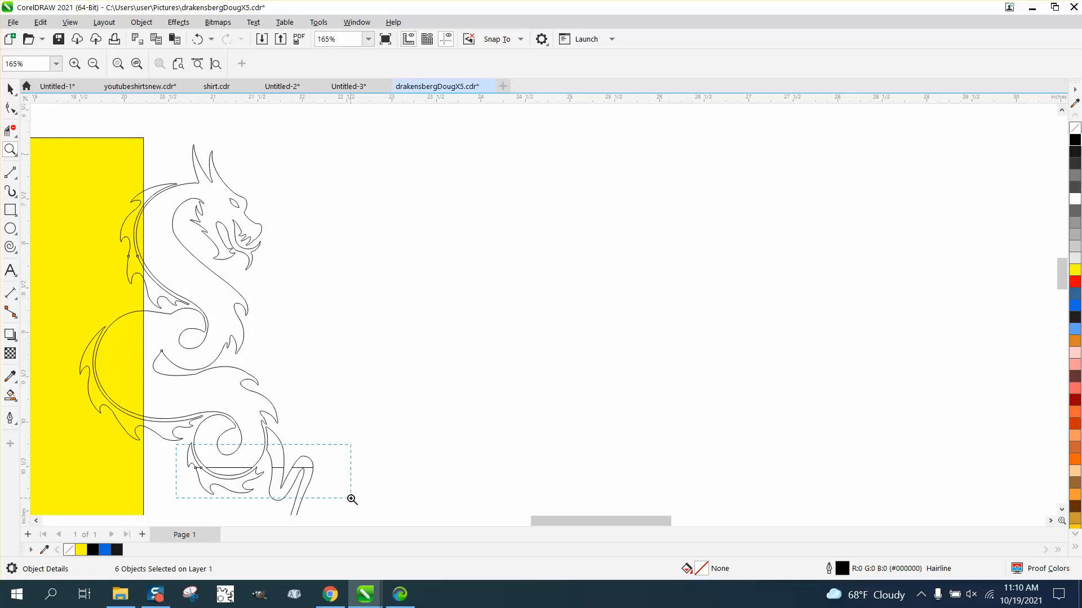
left_click(10, 130)
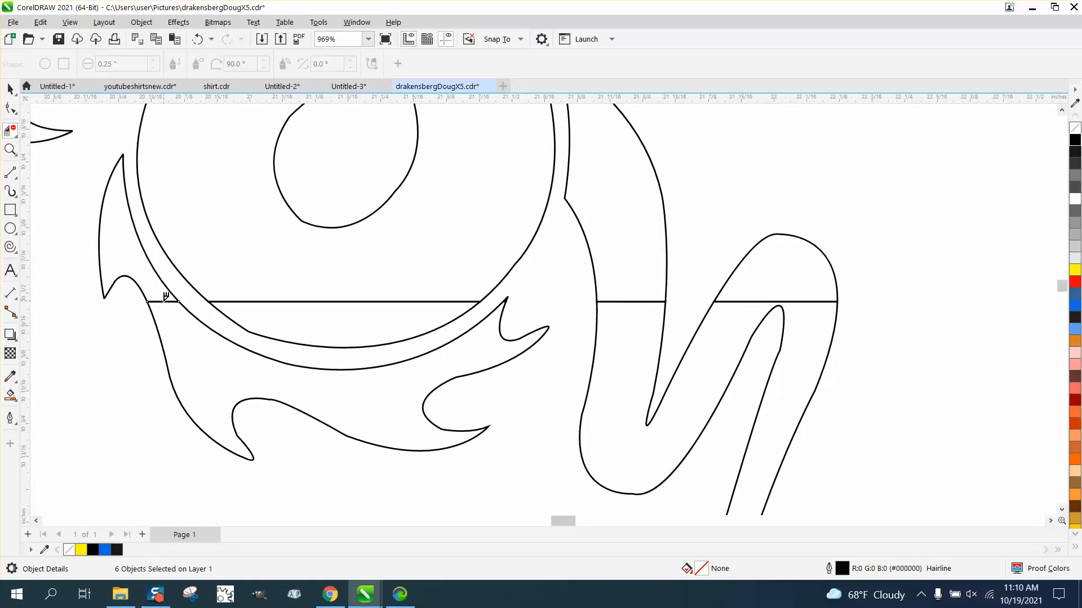
left_click(163, 300)
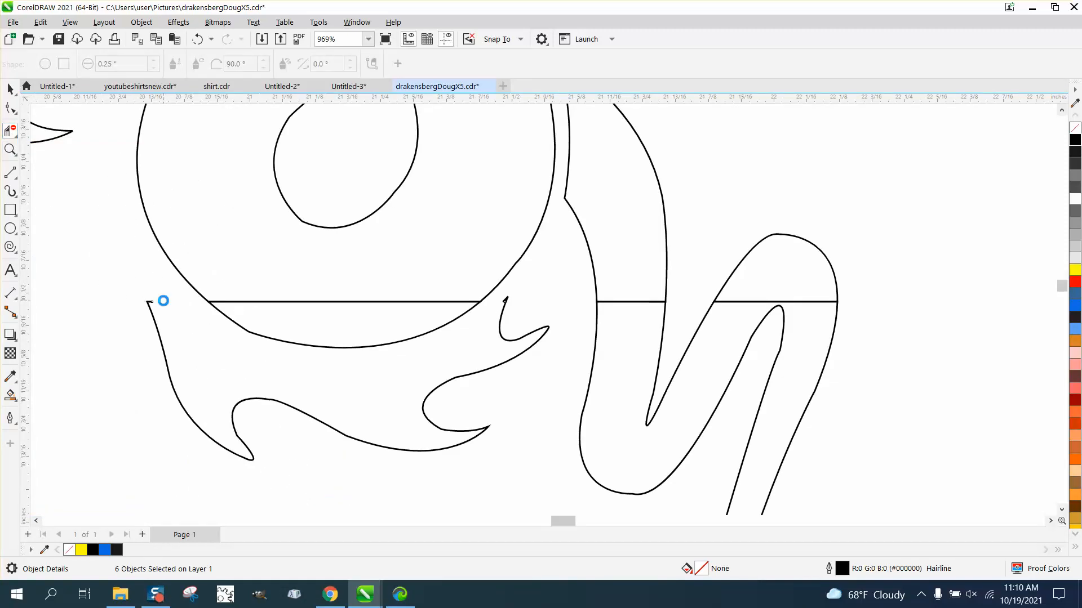
left_click(196, 39)
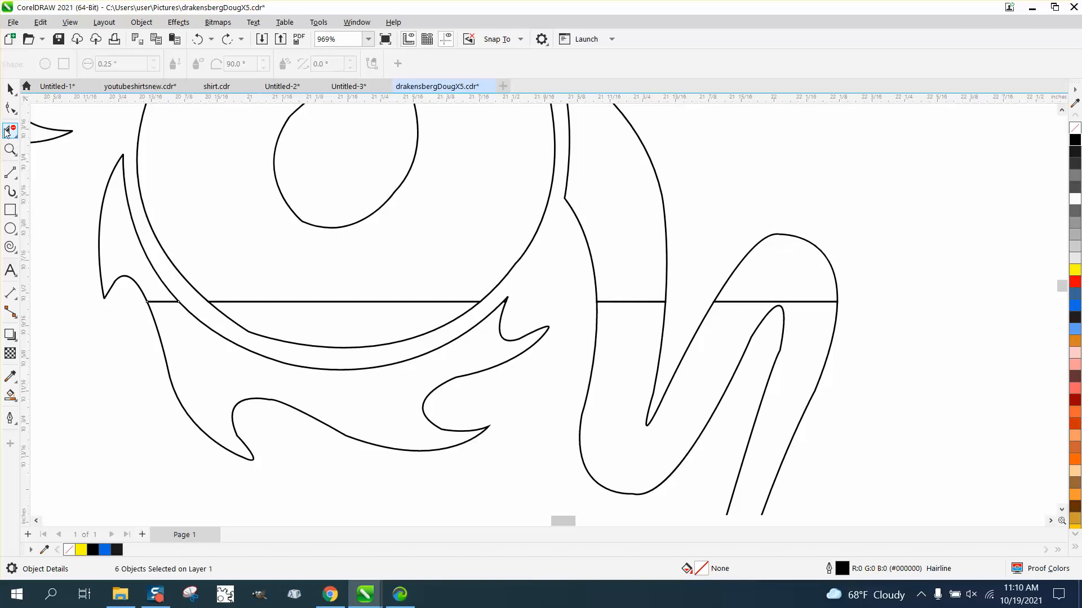
- Break apart all the curve nodes along the horizontal seam crossing the lower coil and the tail
left_click(10, 108)
left_click_drag(135, 294, 167, 310)
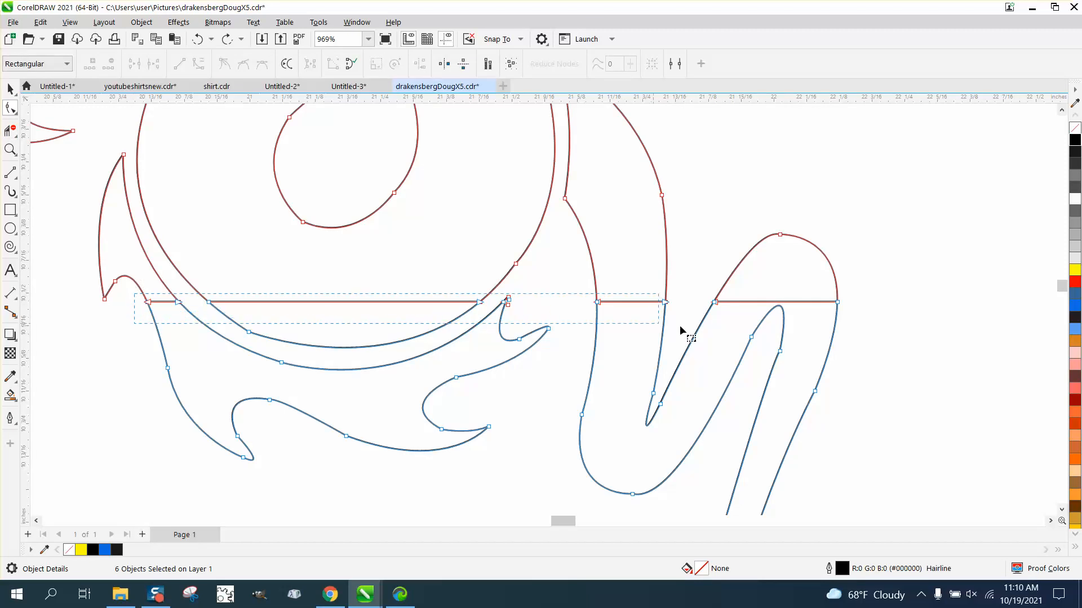
left_click_drag(875, 337, 873, 338)
right_click(840, 305)
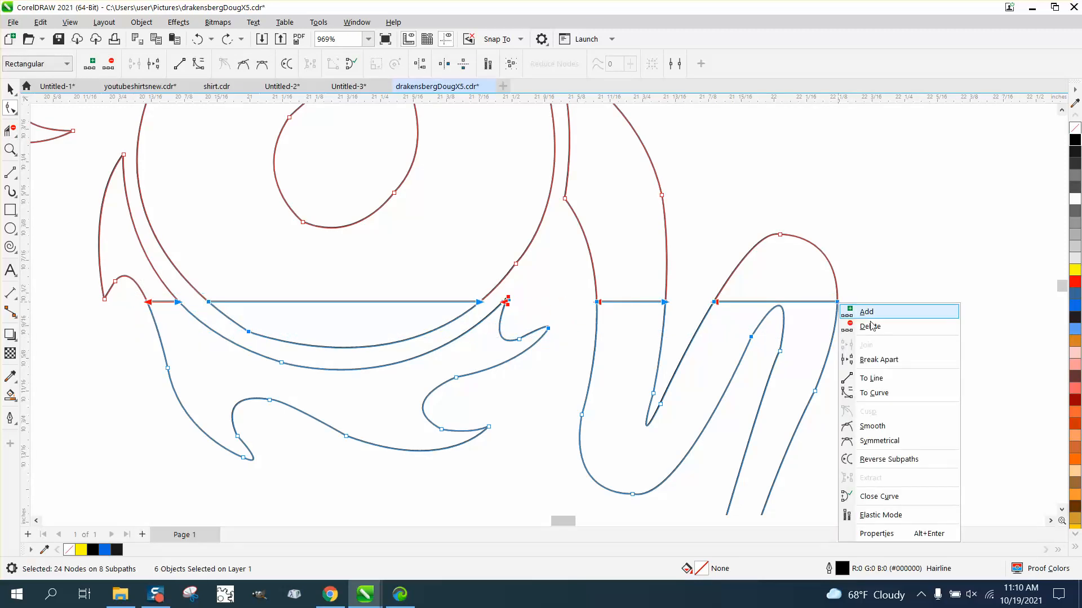
left_click(873, 360)
- Delete the horizontal seam segments across the lower fin, the lower coil and both bends of the tail
left_click(7, 132)
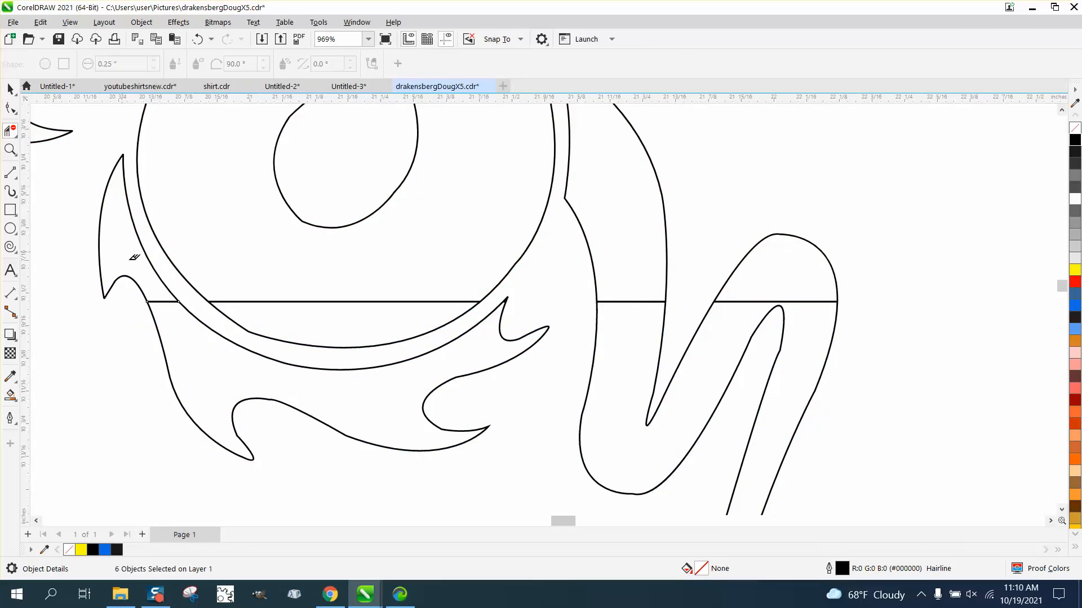
left_click(161, 300)
left_click(289, 300)
left_click(352, 301)
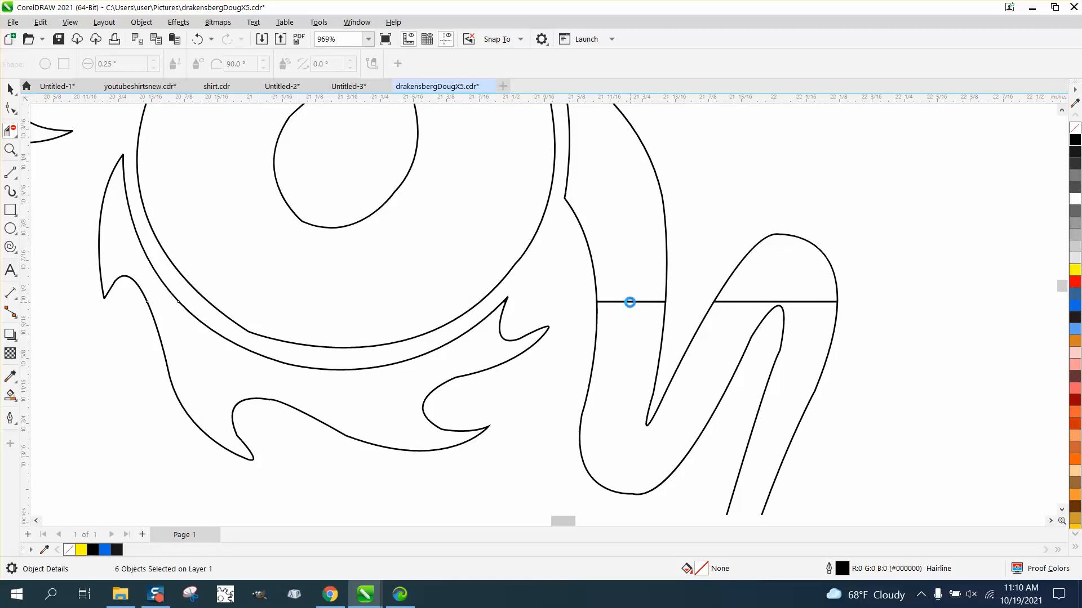
left_click(634, 302)
left_click(758, 300)
scroll(759, 298, "down", 3)
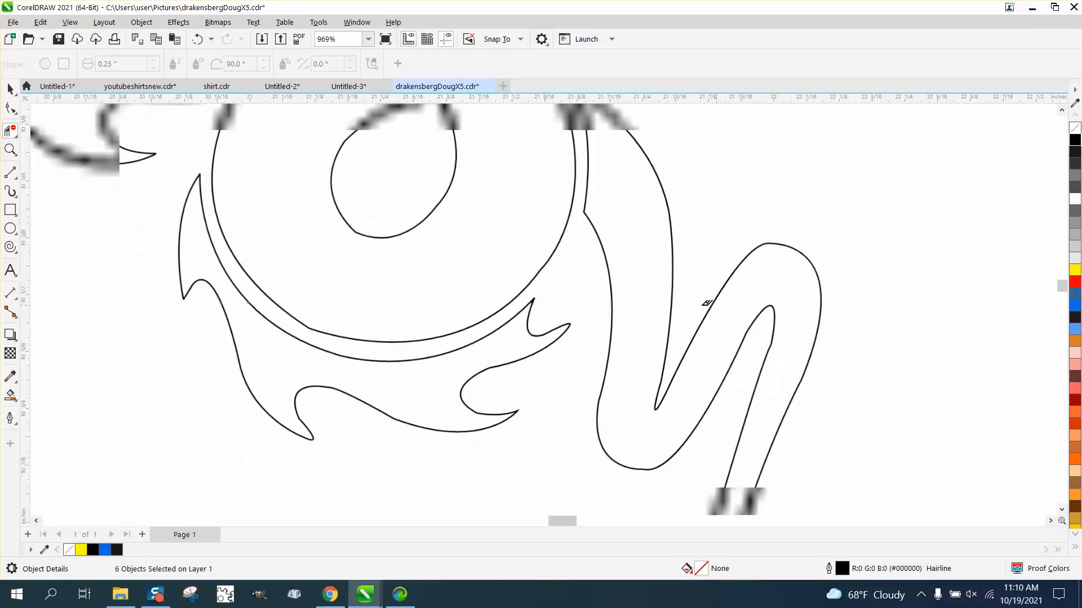
- Break apart the nodes at both ends of the short seam above the tail's arrow tip
left_click(680, 429)
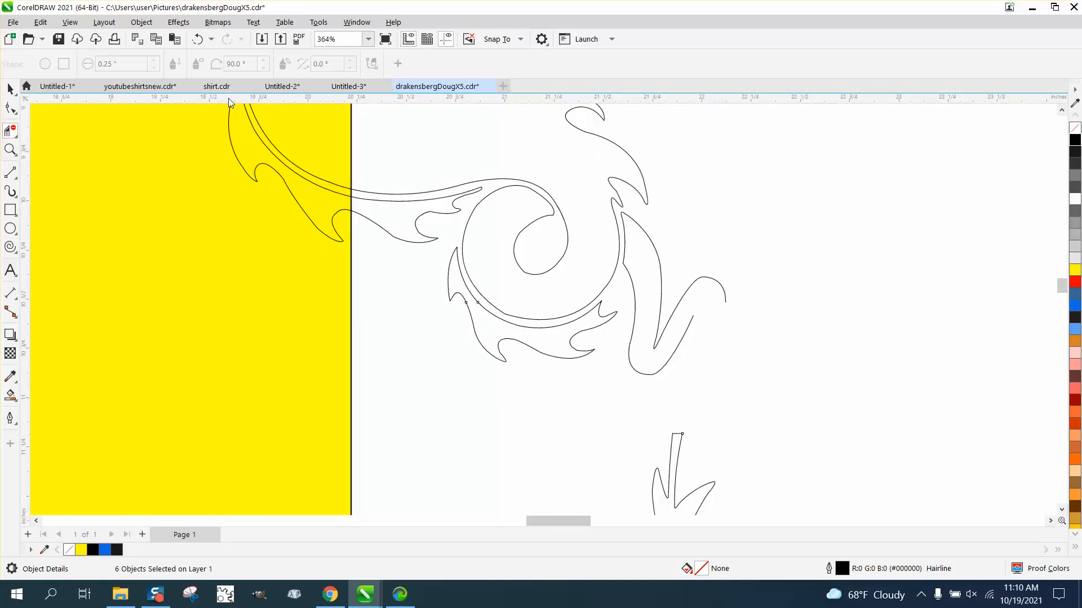
left_click(198, 39)
left_click(17, 151)
left_click_drag(662, 413, 736, 452)
left_click(15, 107)
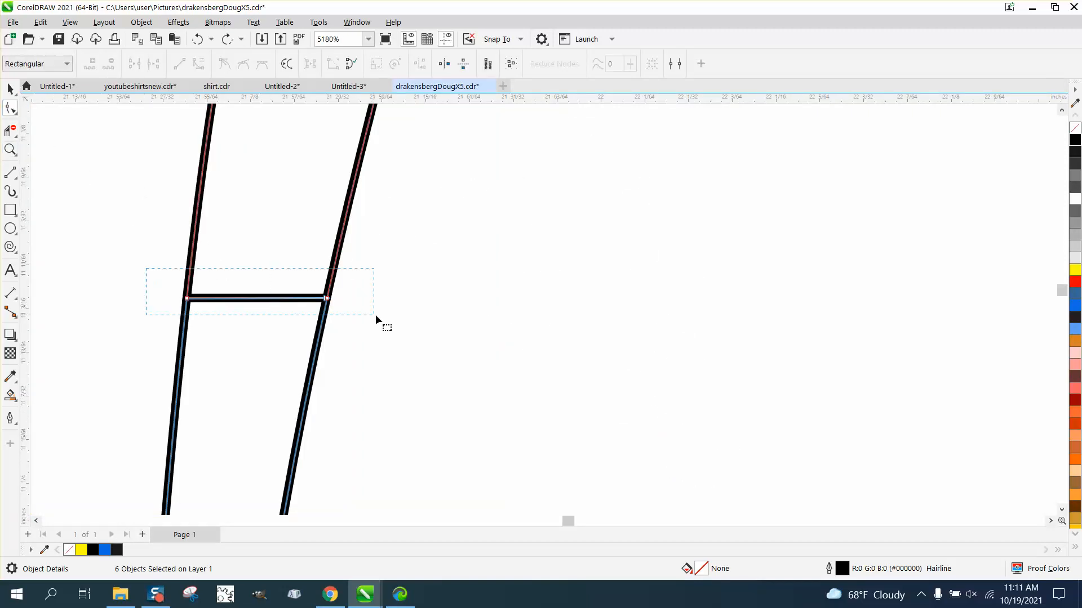
left_click_drag(375, 314, 375, 315)
right_click(328, 299)
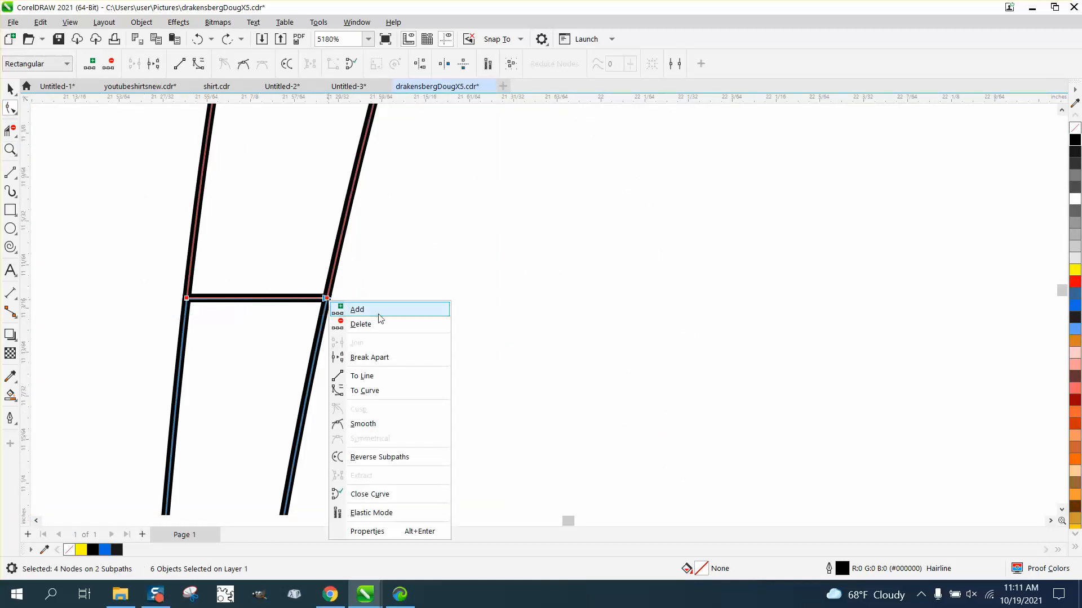
left_click(375, 358)
- Delete the short horizontal seam segment between the two sides of the tail above its arrow tip
key("x")
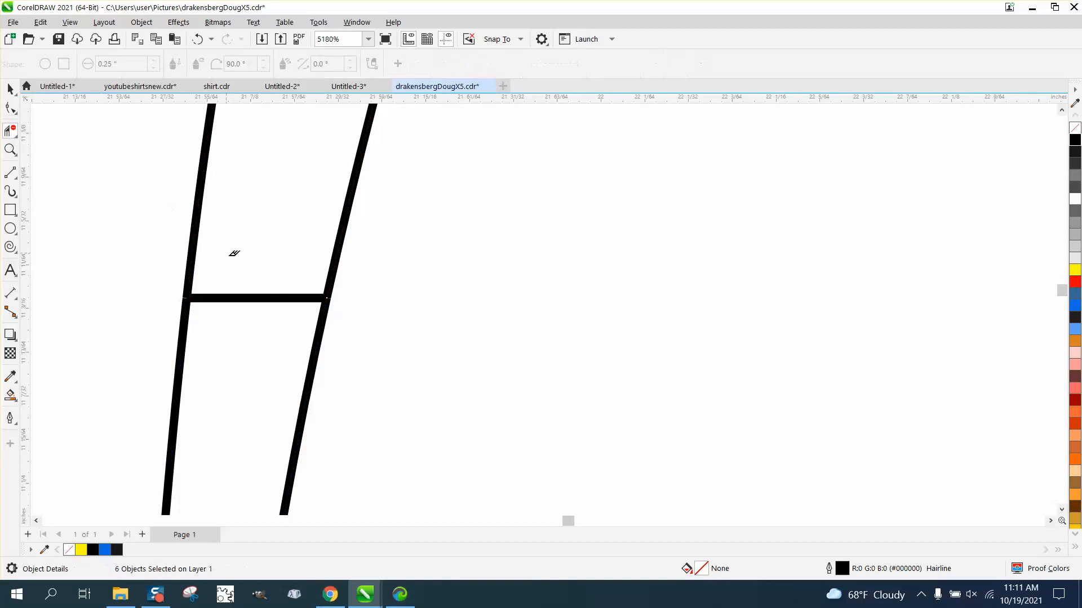
left_click(264, 327)
scroll(470, 308, "down", 6)
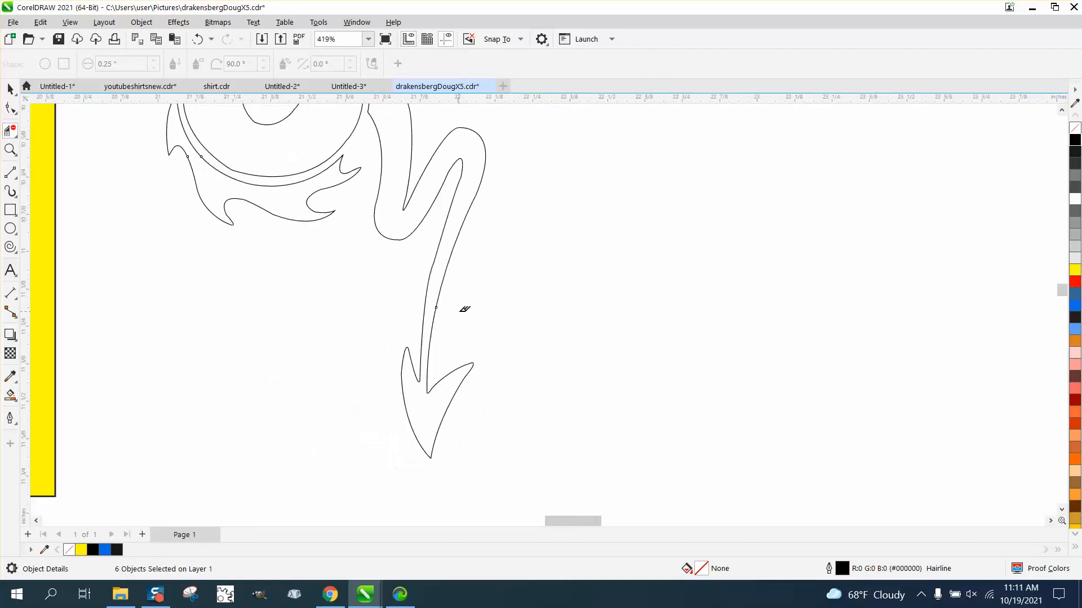
scroll(465, 308, "down", 4)
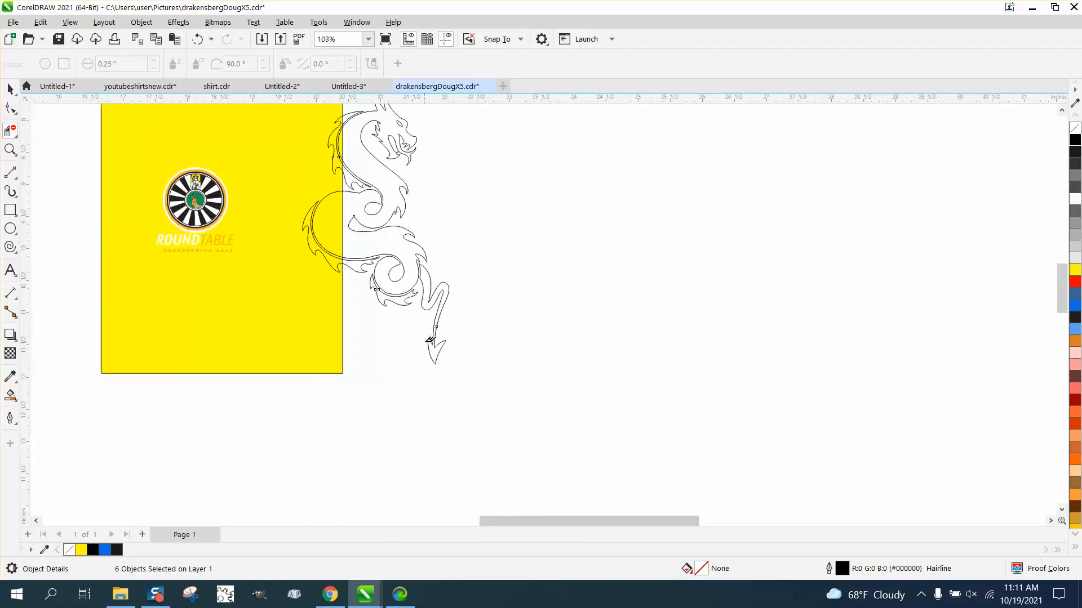
- Try filling the dragon's upper back with black using Smart Fill, and undo the fill
scroll(429, 340, "down", 2)
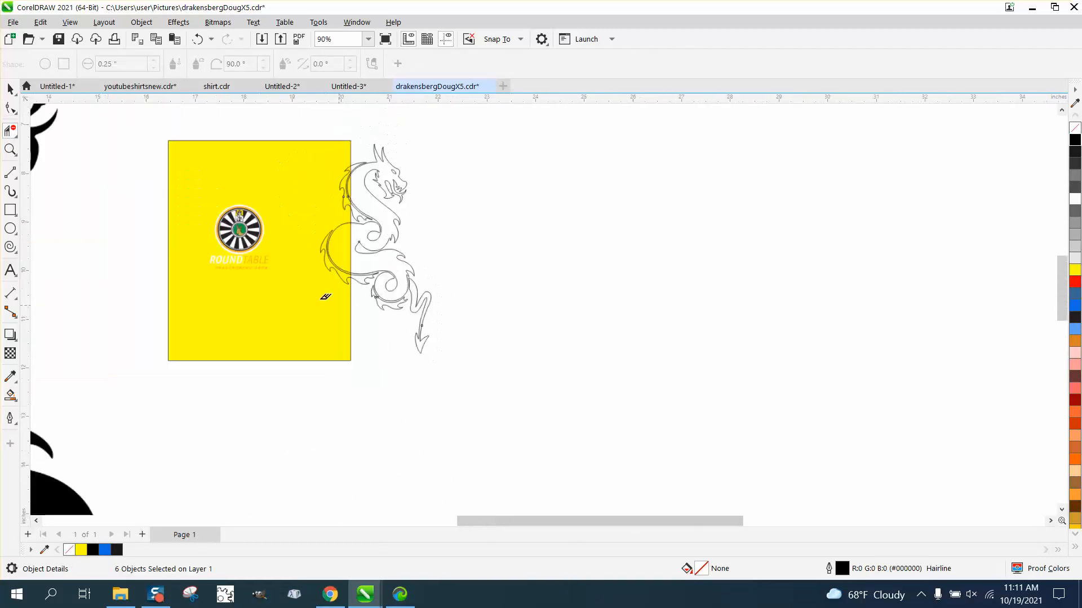
left_click(11, 399)
left_click(351, 207)
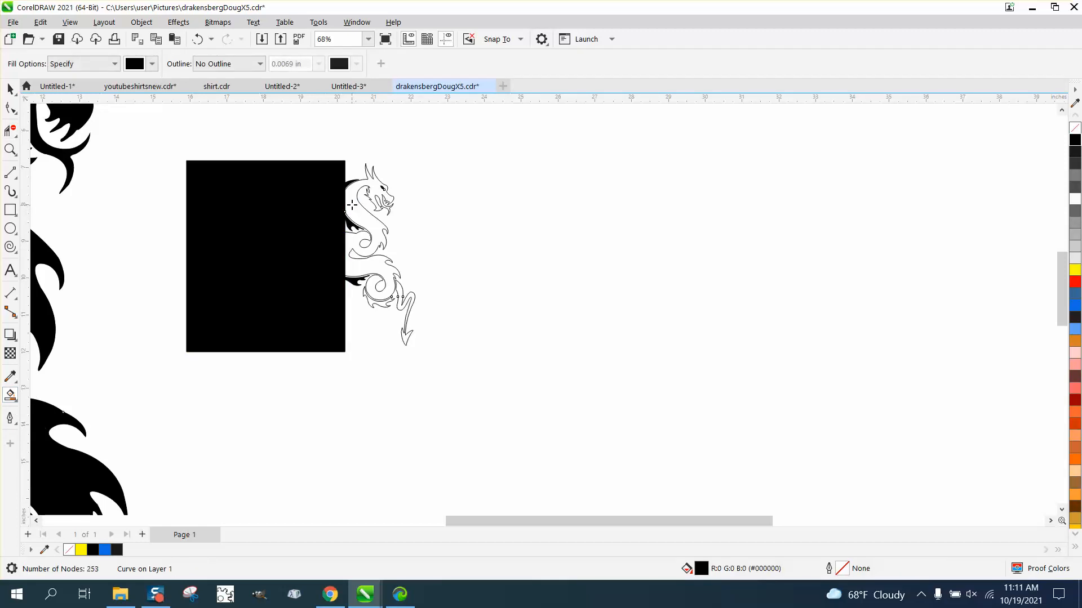
left_click(197, 39)
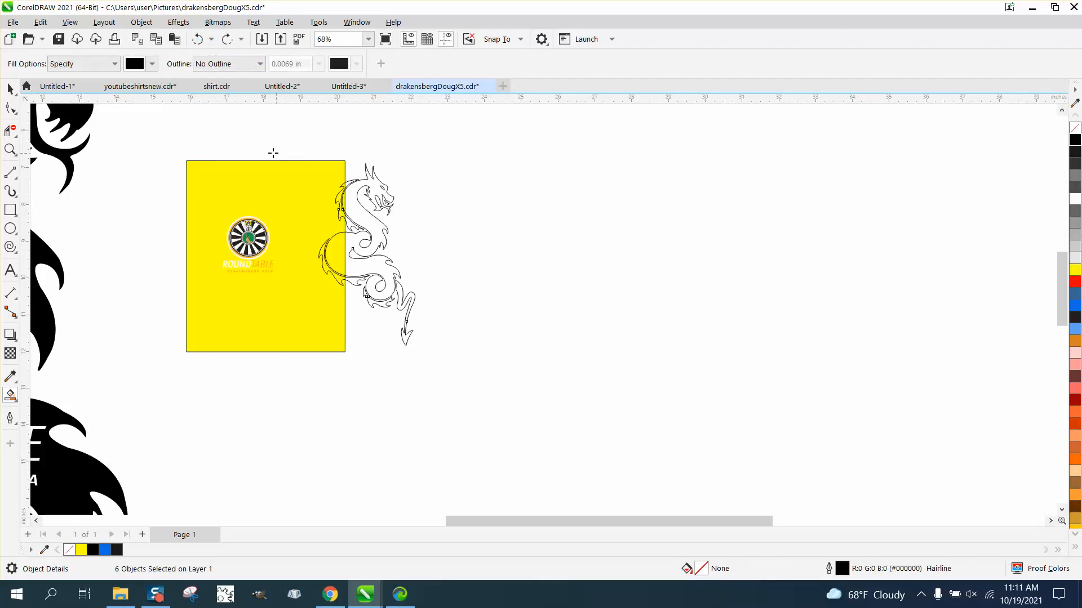
- Select all the dragon's nodes and join its curves using Extend with a 0.1 inch gap tolerance
left_click(10, 108)
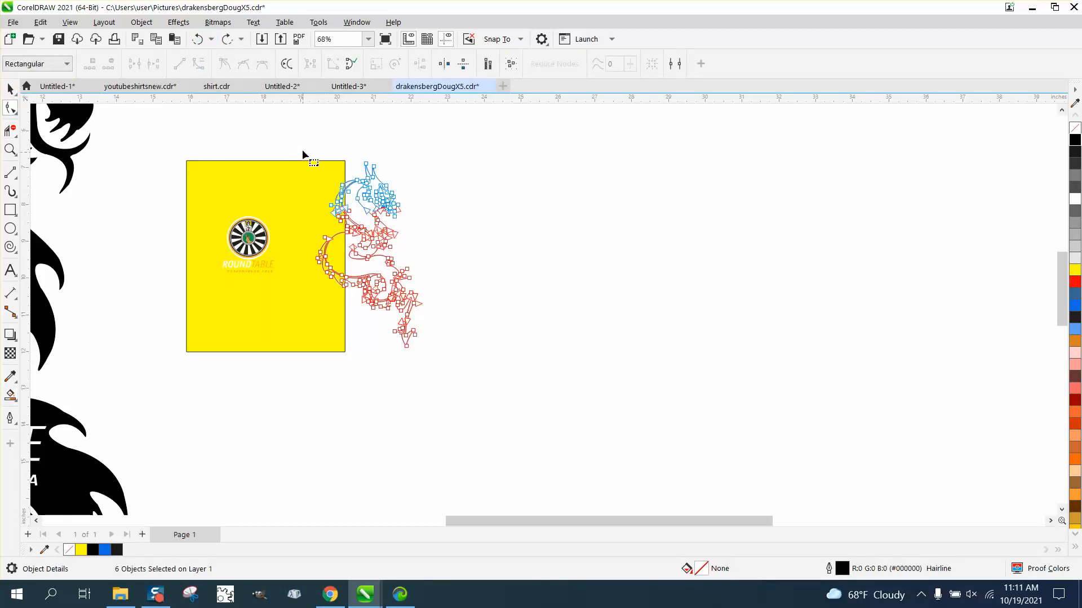
left_click_drag(462, 365, 463, 365)
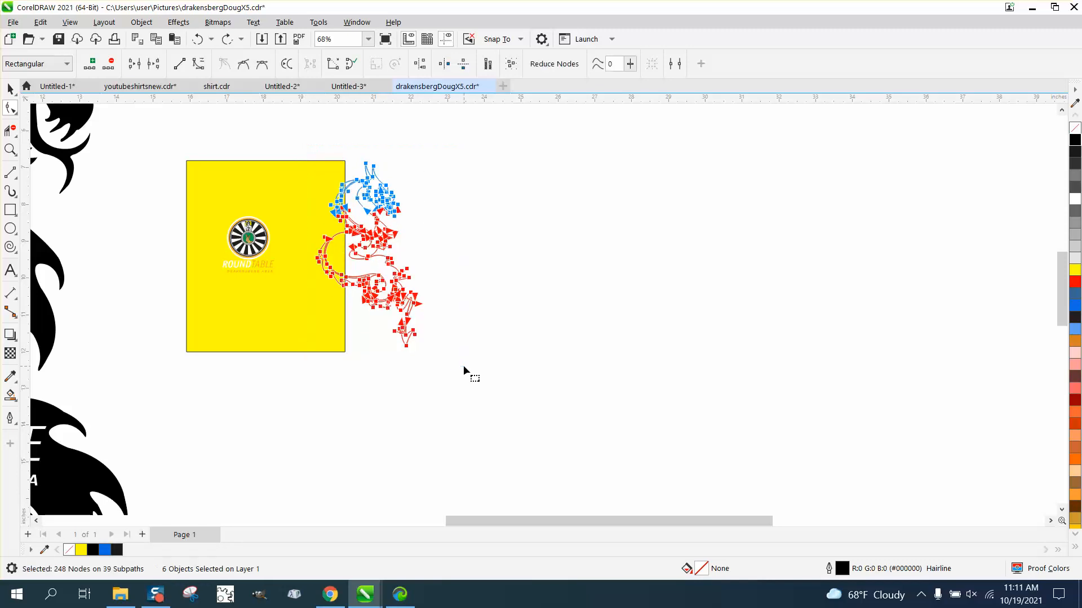
left_click(357, 22)
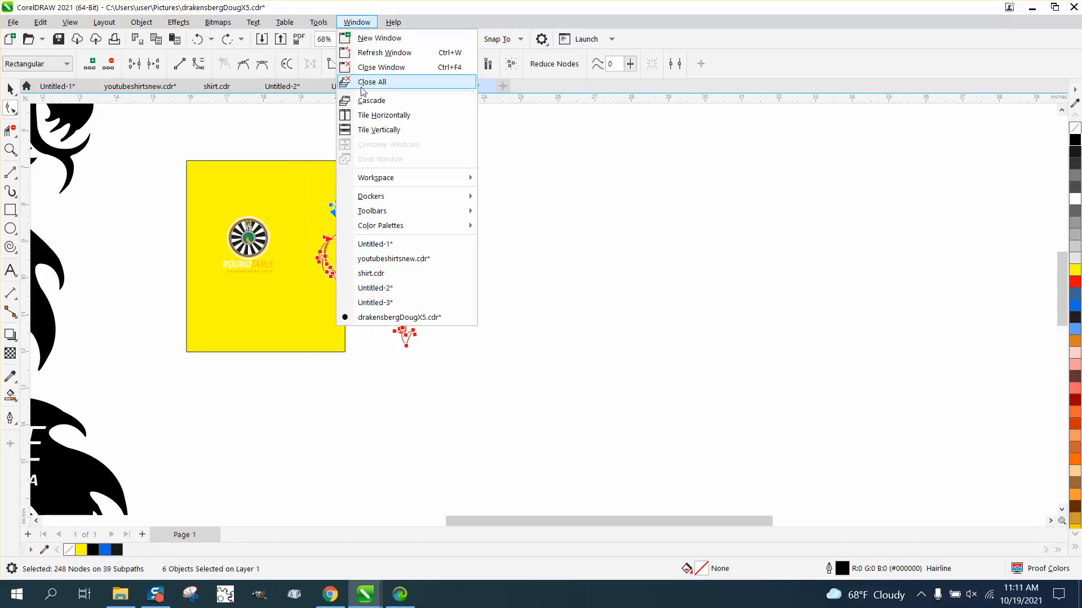
mouse_move(385, 196)
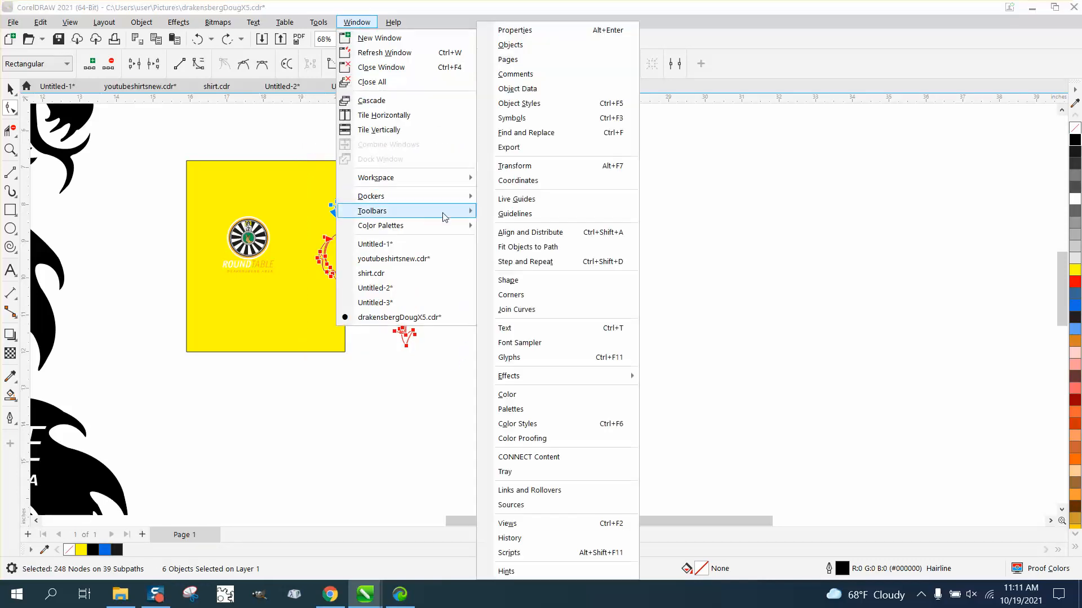
left_click(523, 312)
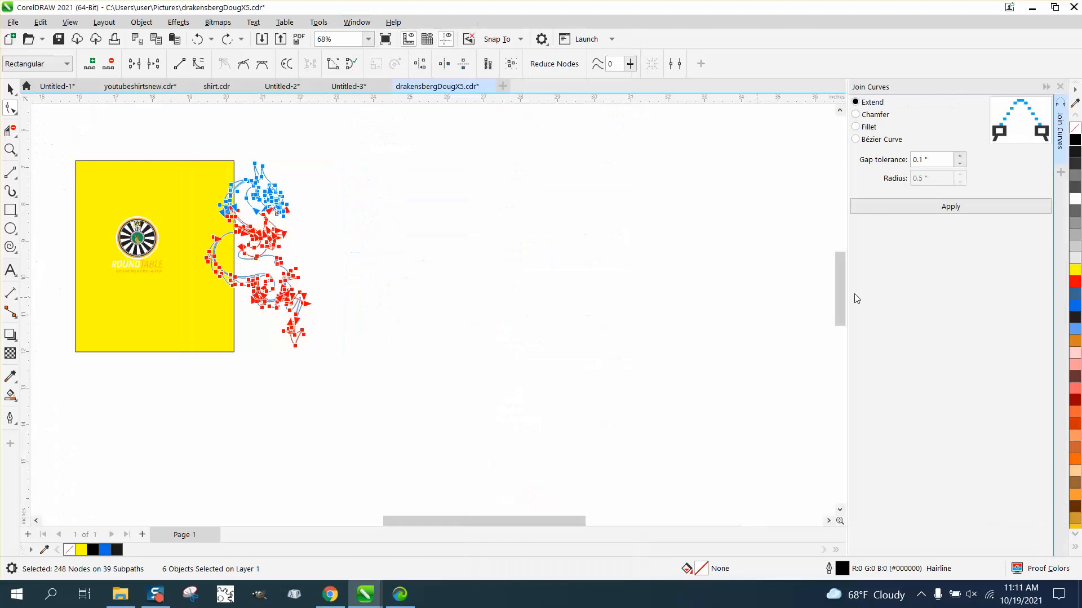
left_click(958, 216)
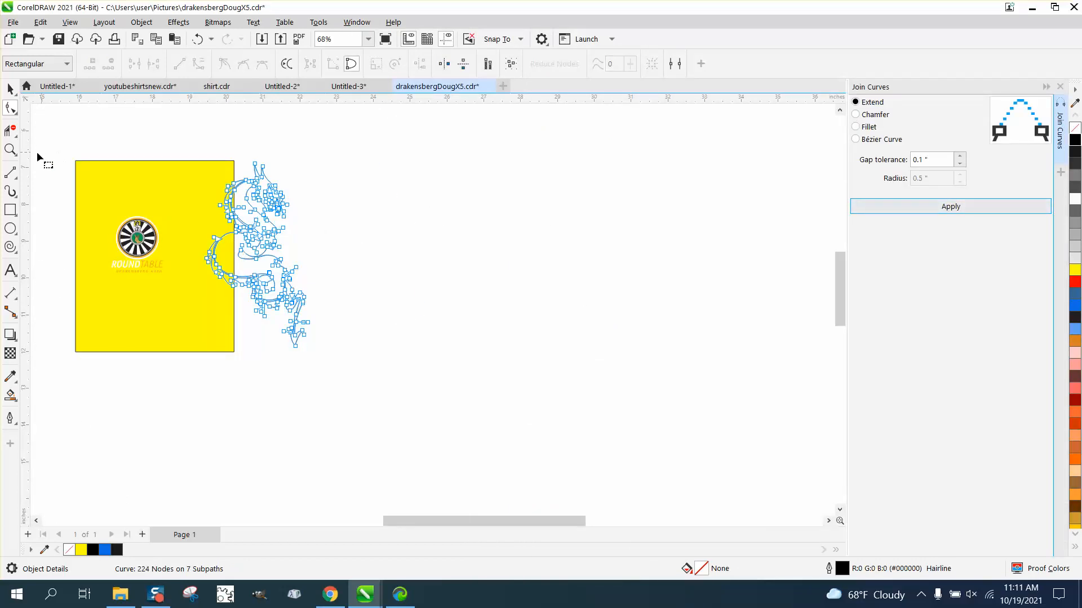
- Draw a rectangle about 3.8 by 5.2 inches around the whole dragon
left_click(10, 149)
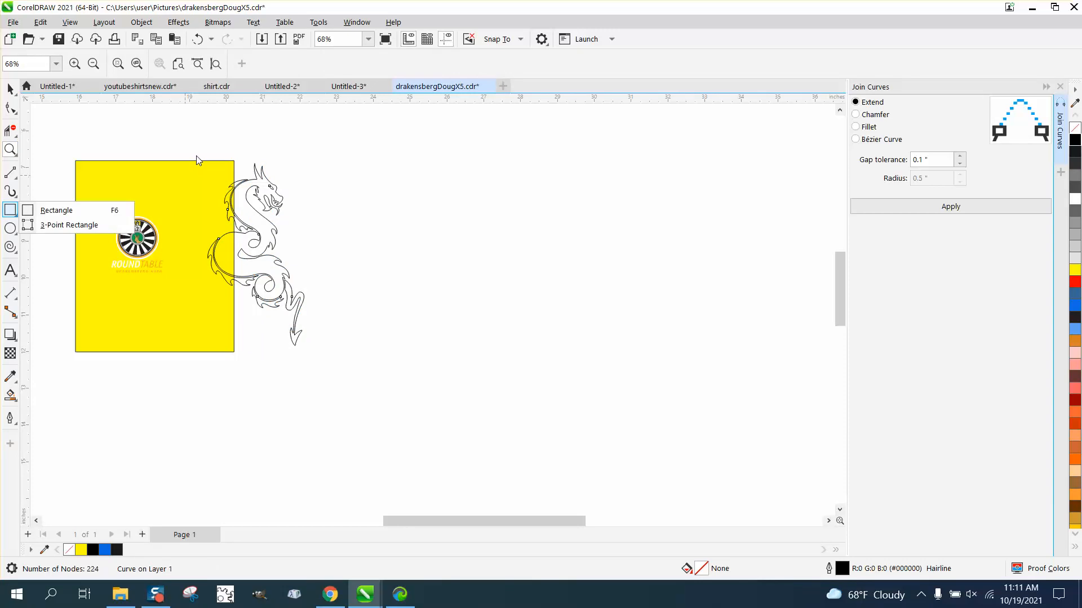
left_click(79, 209)
left_click_drag(193, 162, 333, 354)
- Try filling the dragon's body with black using Smart Fill where it overlaps the yellow rectangle, and undo the fill
left_click(10, 395)
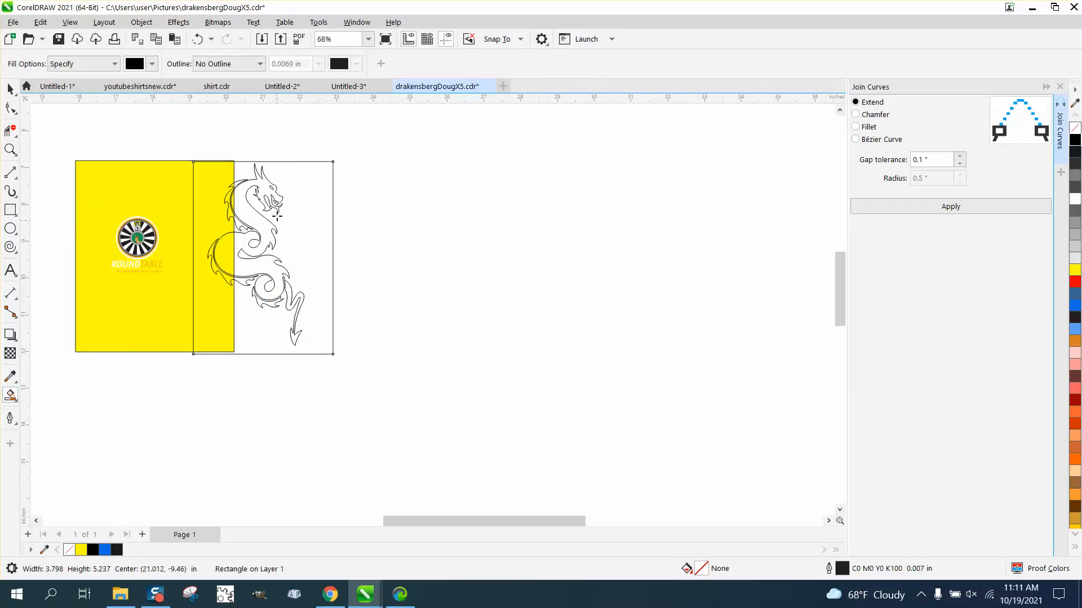
left_click(244, 213)
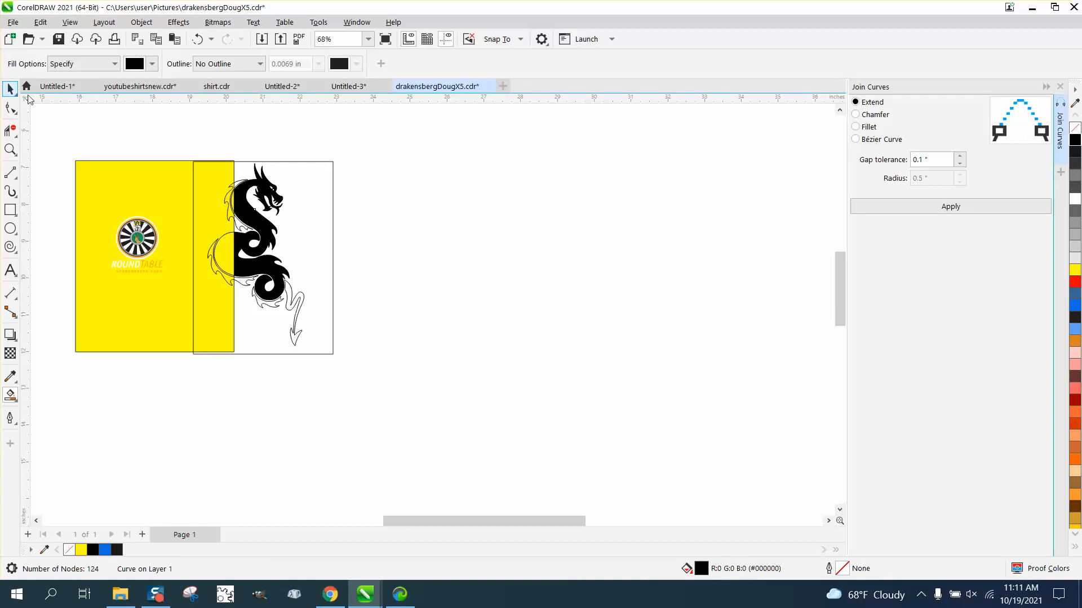
left_click(10, 89)
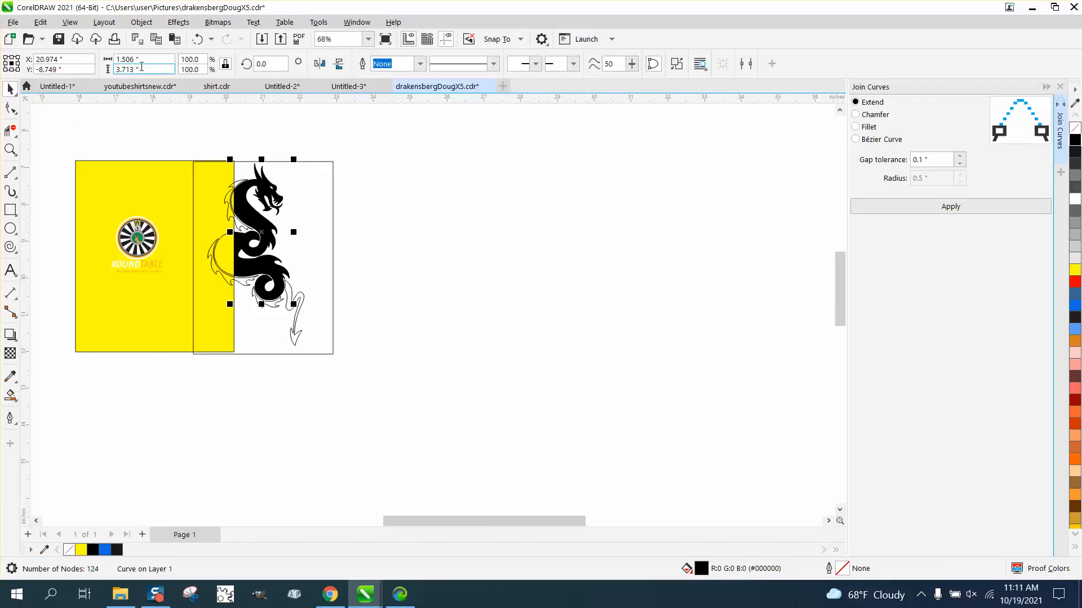
left_click(197, 39)
- Move the dragon and its surrounding rectangle 3 inches to the right, clear of the yellow rectangle
left_click(285, 161)
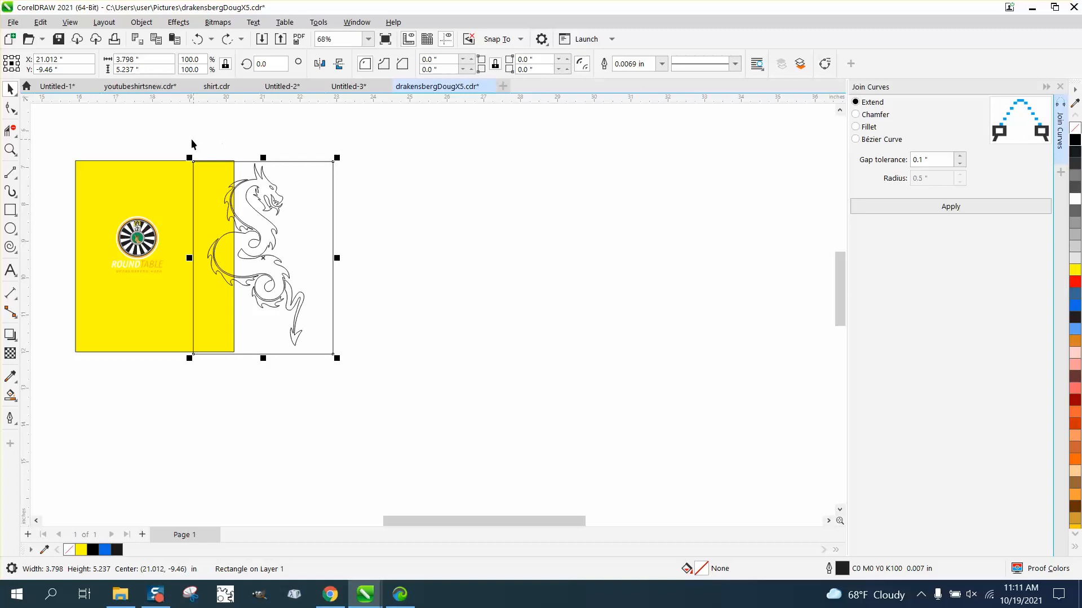
left_click_drag(183, 140, 356, 364)
key("Right")
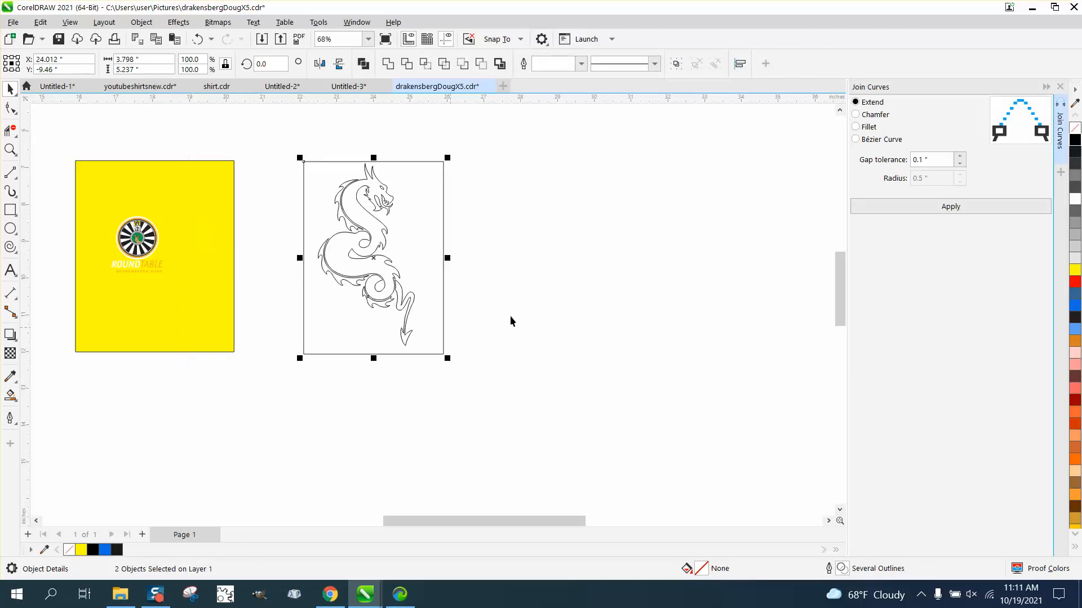
- Fill the dragon's body, back fins and tail with black and no outline using Smart Fill
left_click(11, 376)
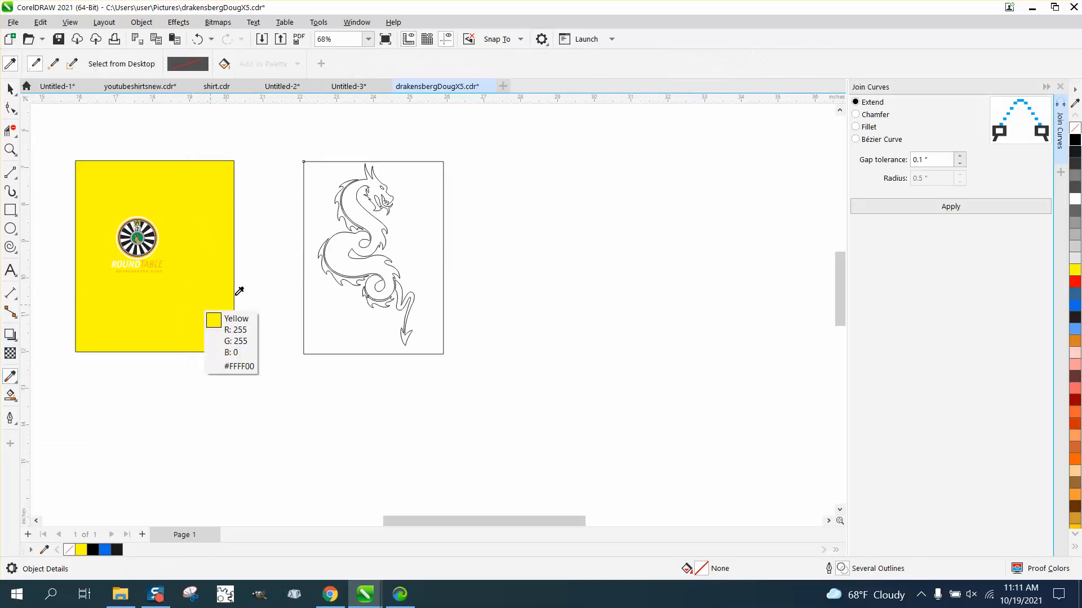
left_click(18, 406)
left_click(56, 411)
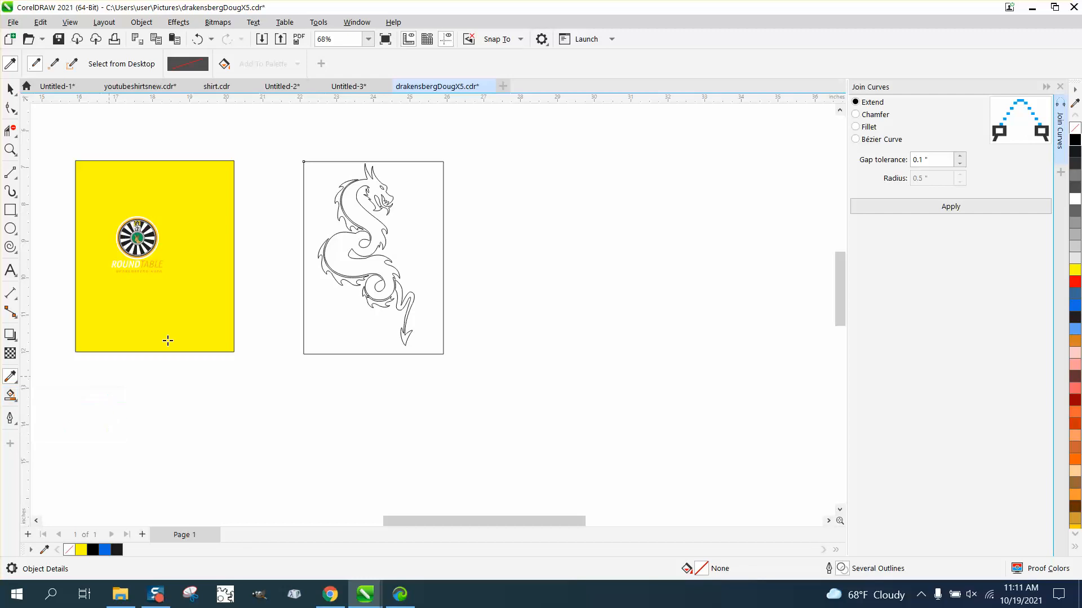
left_click(366, 219)
left_click(343, 213)
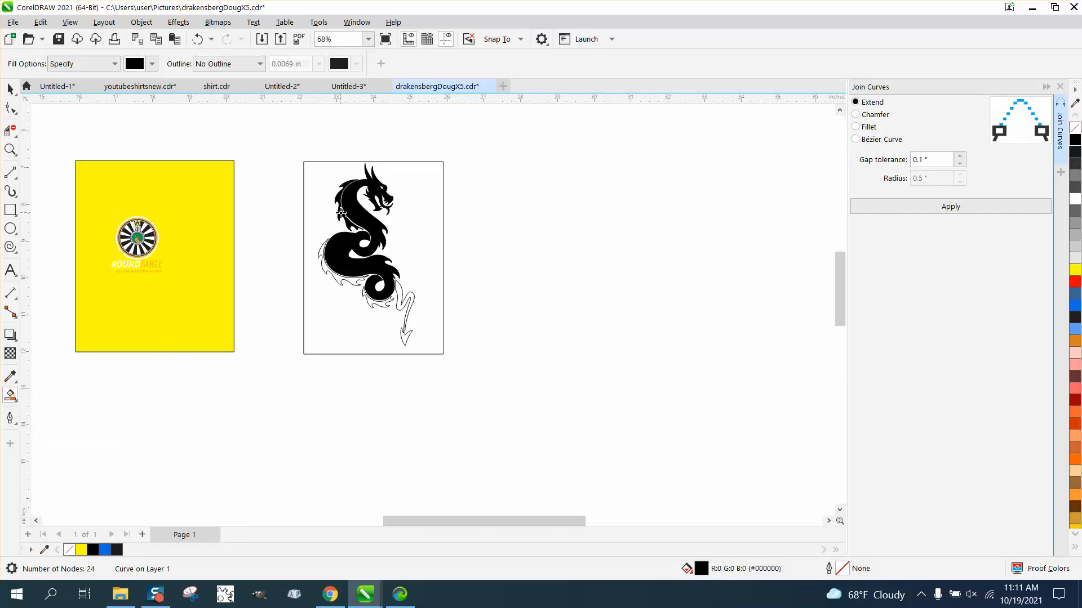
left_click(325, 267)
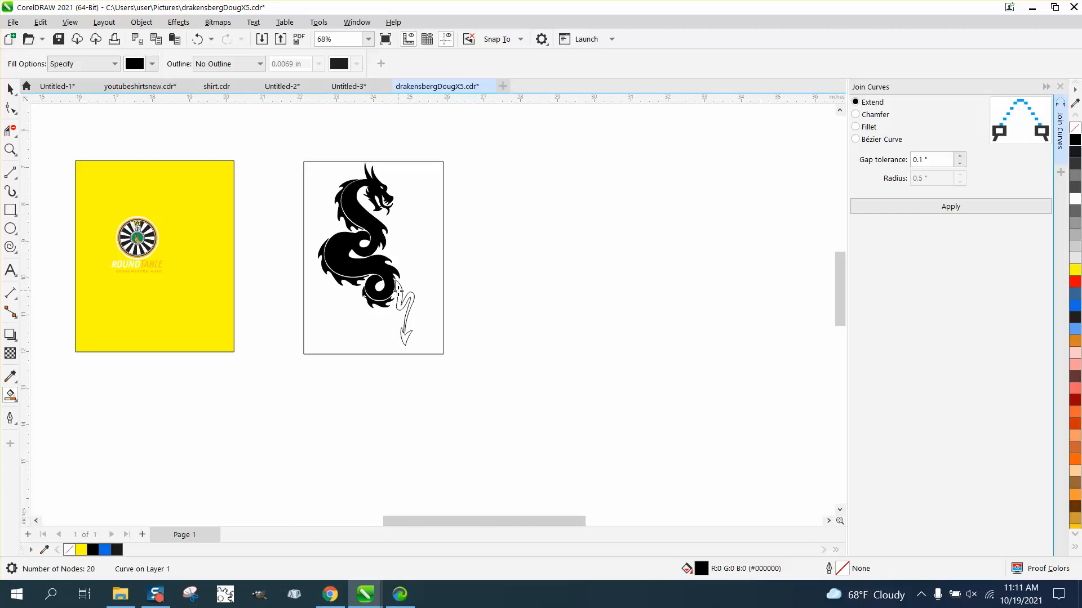
- Delete the rectangle surrounding the filled dragon
left_click(11, 88)
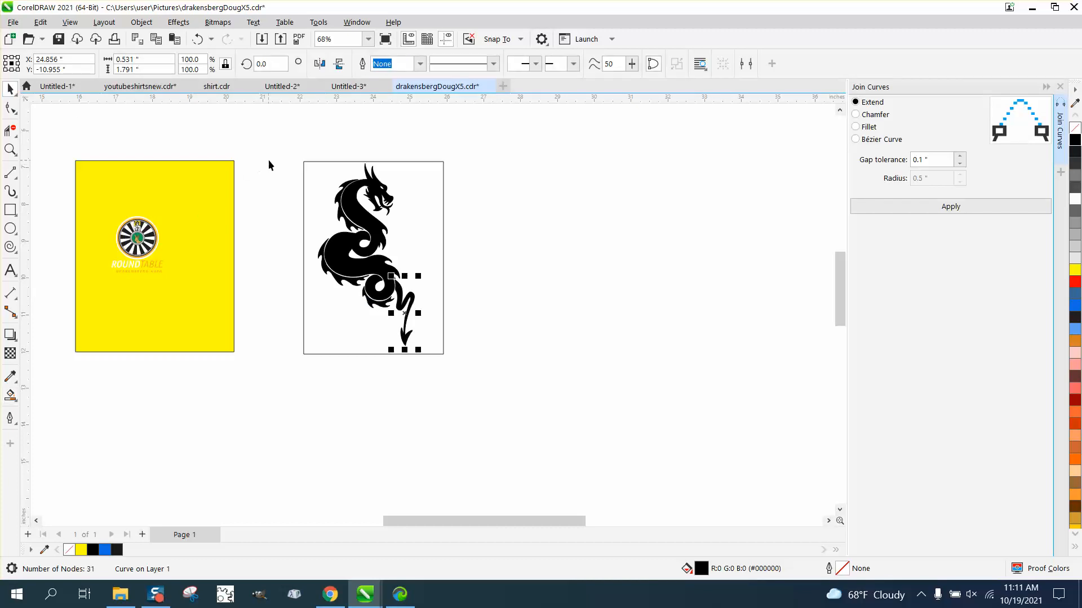
left_click_drag(287, 149, 449, 351)
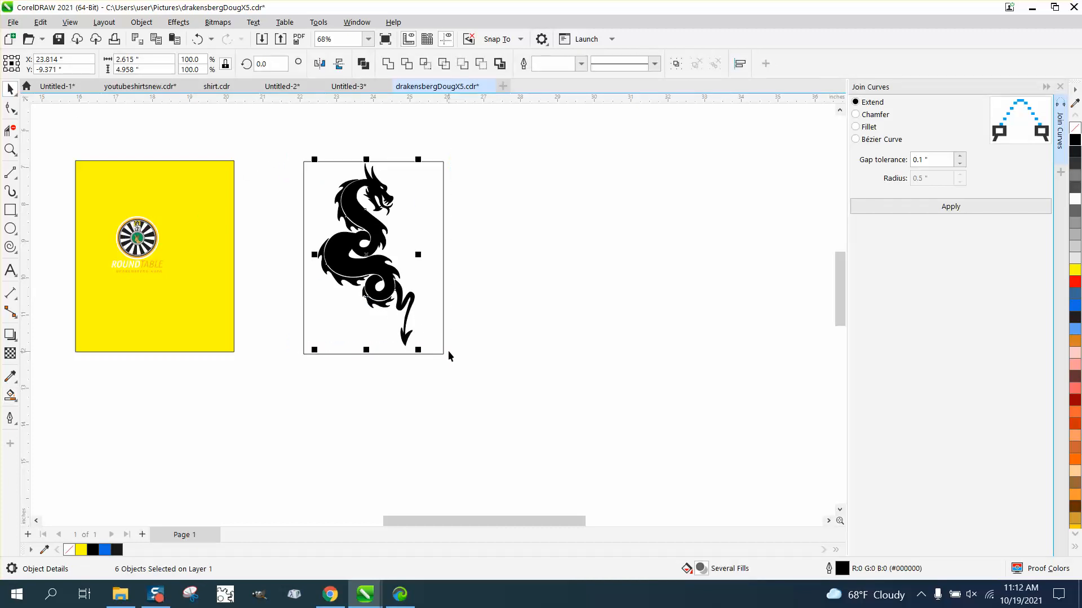
left_click(490, 256)
left_click(444, 220)
key("Delete")
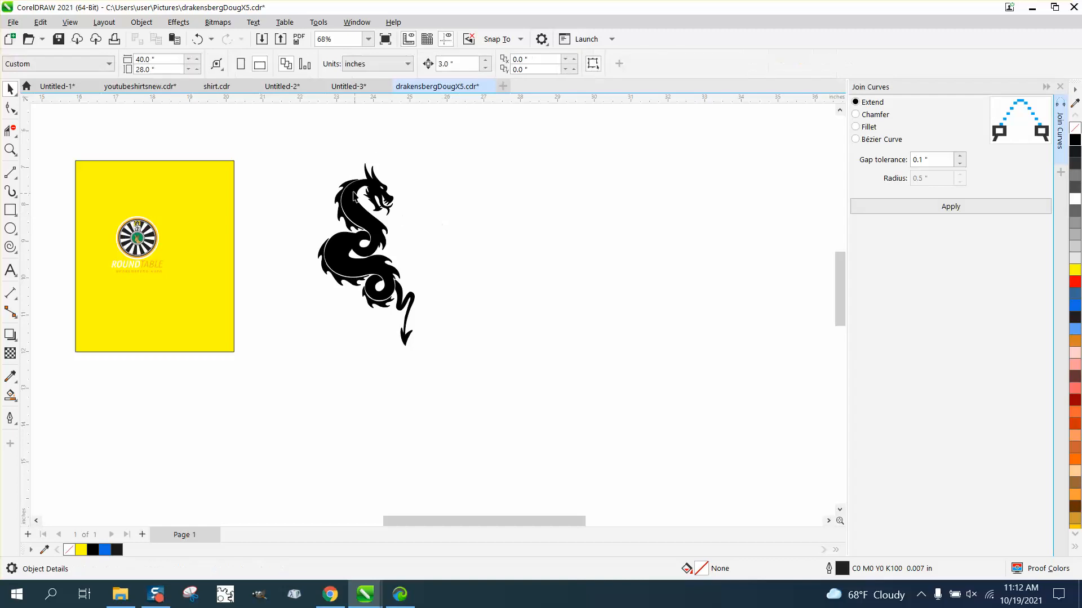
- Select all the dragon pieces and remove their outlines
left_click_drag(425, 335, 428, 336)
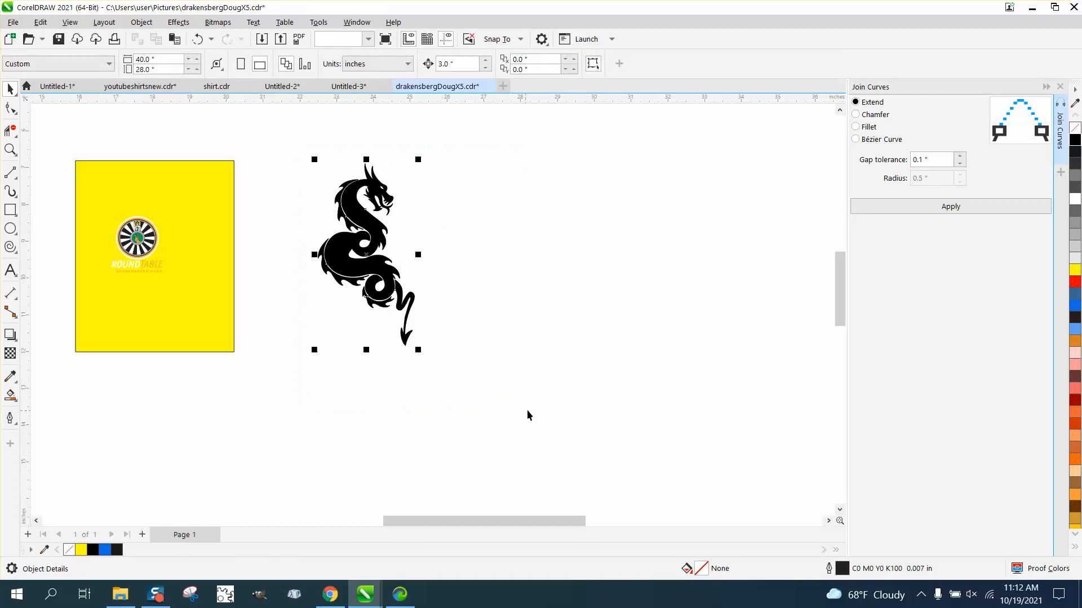
right_click(1076, 133)
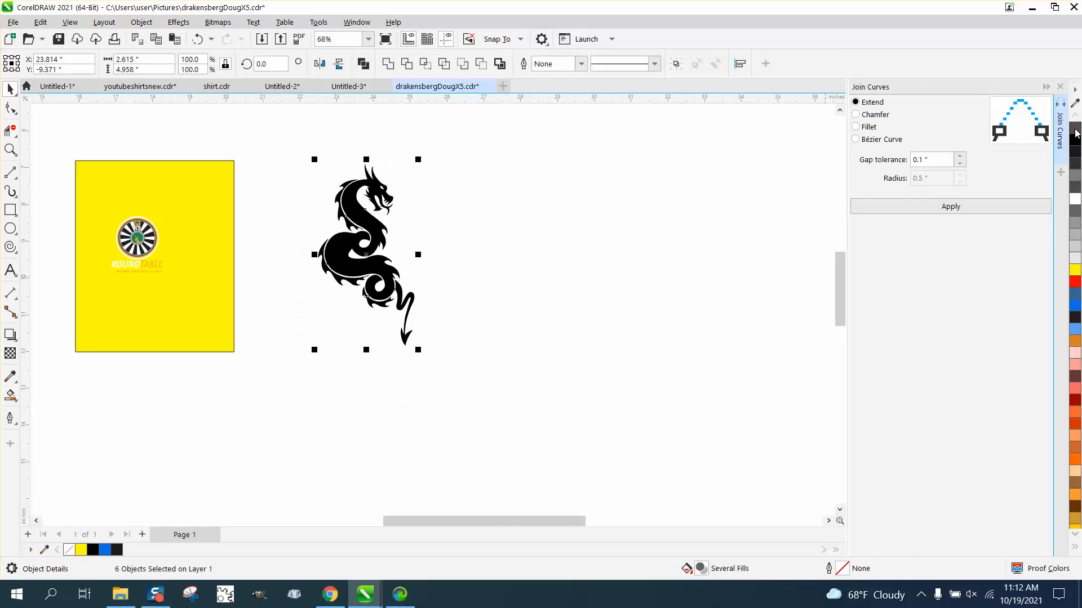
- Group all six dragon pieces, including the tail, into one object
left_click(10, 149)
left_click_drag(265, 212, 418, 302)
scroll(418, 302, "down", 4)
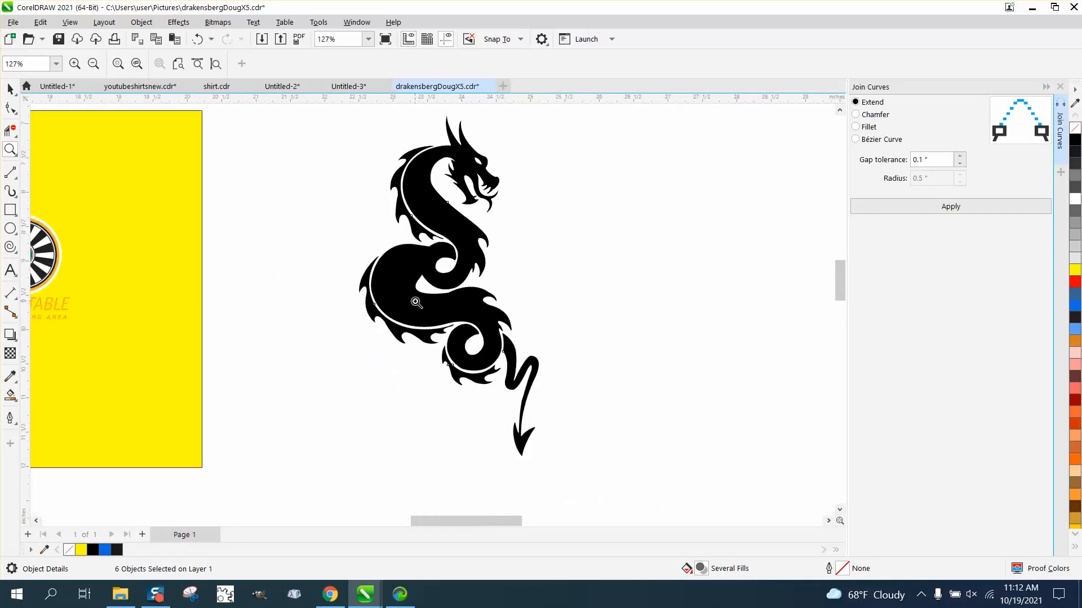
left_click(9, 89)
left_click_drag(327, 144, 529, 372)
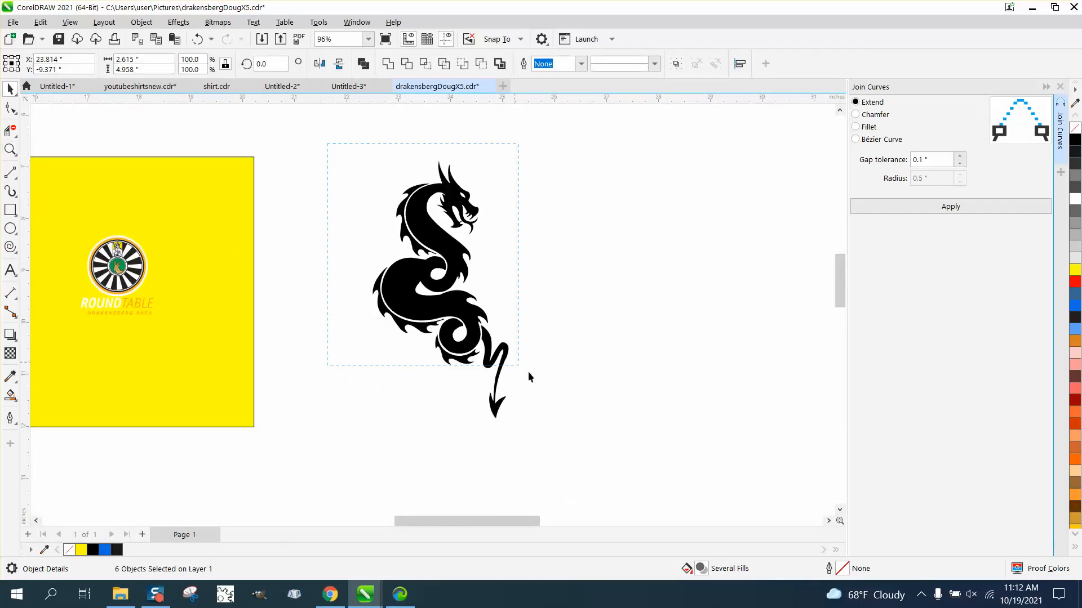
left_click_drag(634, 468, 635, 468)
key("ctrl+g")
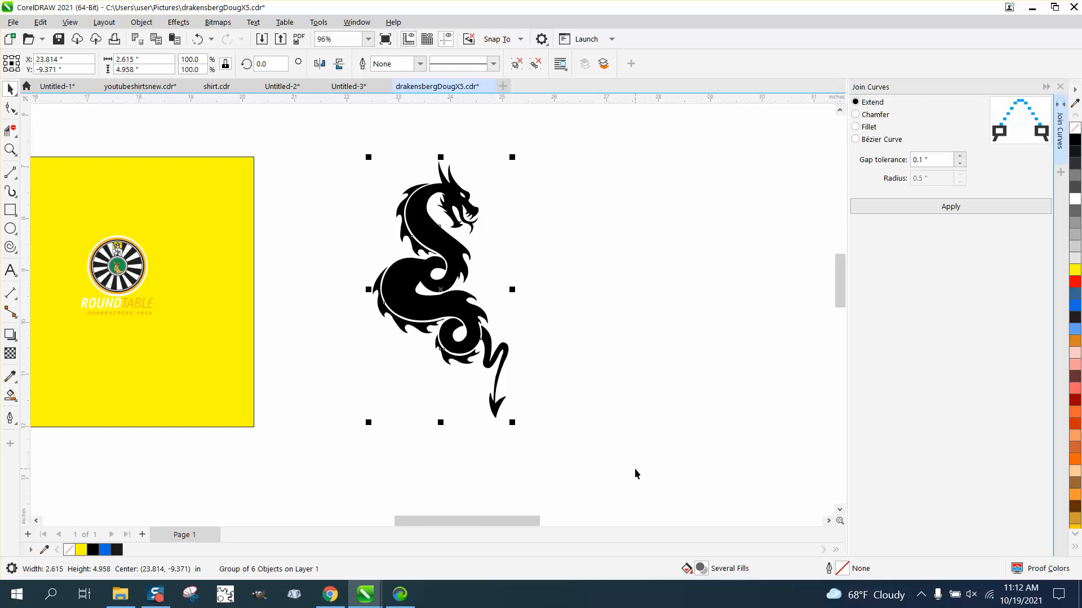
- Move the dragon group 3 inches to the left and widen the yellow rectangle rightward to about 8.3 inches so it backs the whole dragon
scroll(558, 378, "down", 1)
key("Left")
key("Left")
key("Left")
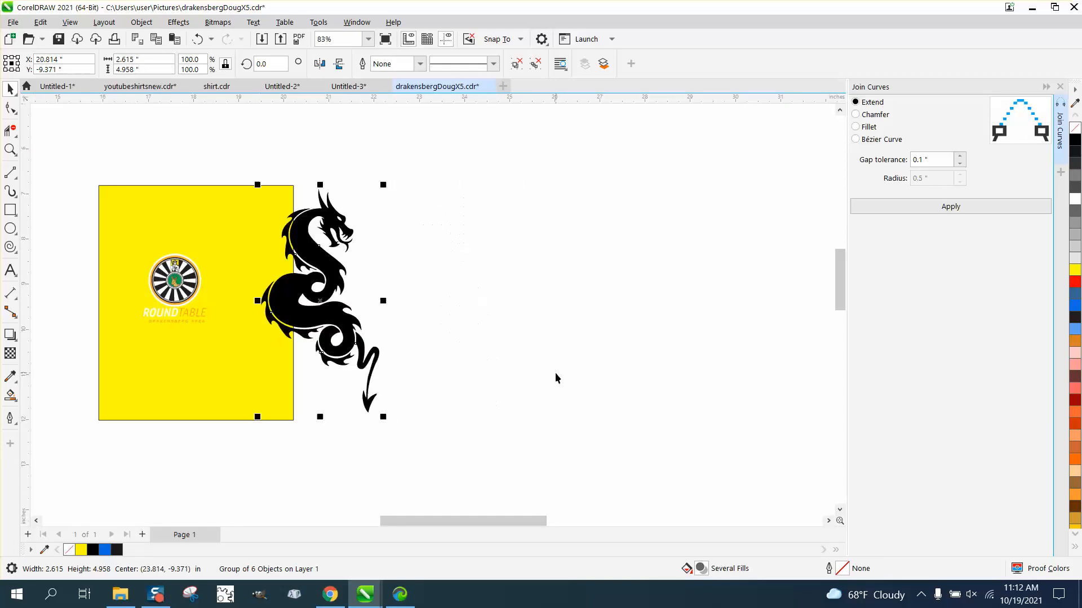
left_click(242, 209)
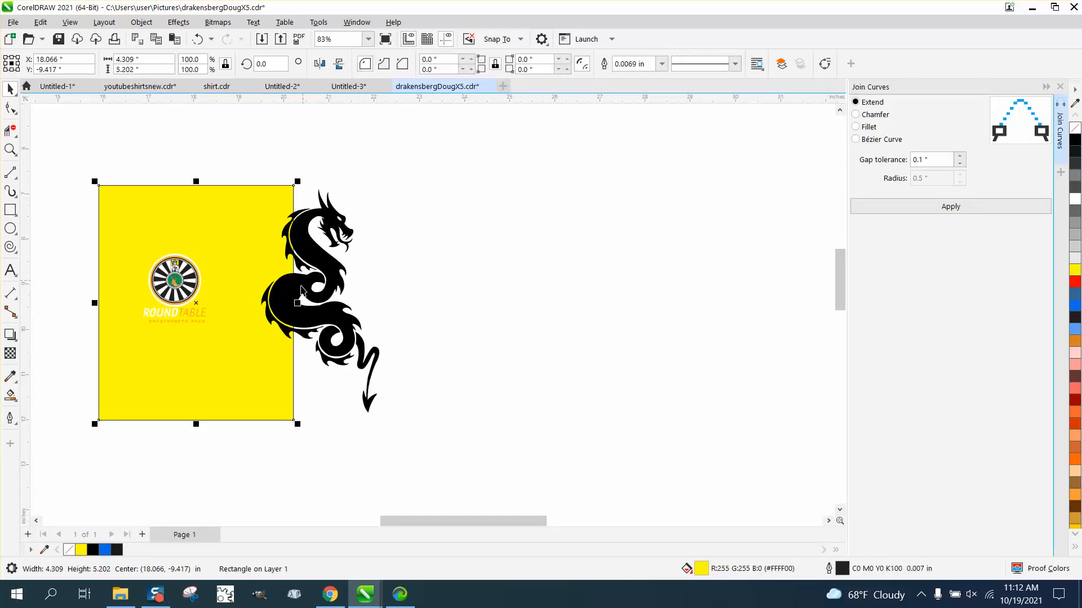
left_click_drag(297, 303, 478, 303)
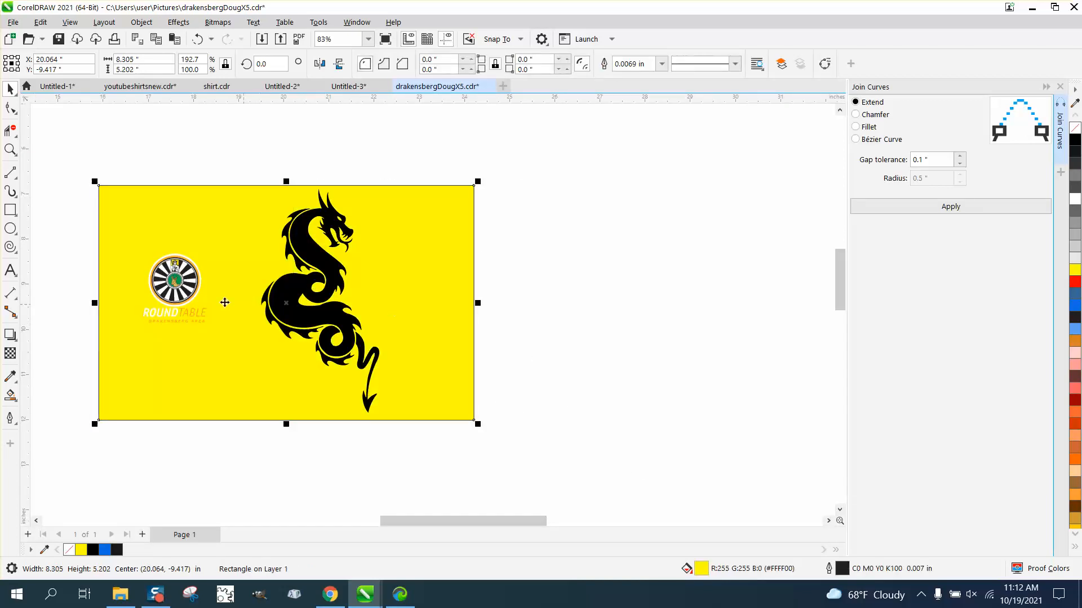
left_click(10, 150)
left_click_drag(93, 239, 451, 403)
scroll(306, 358, "down", 4)
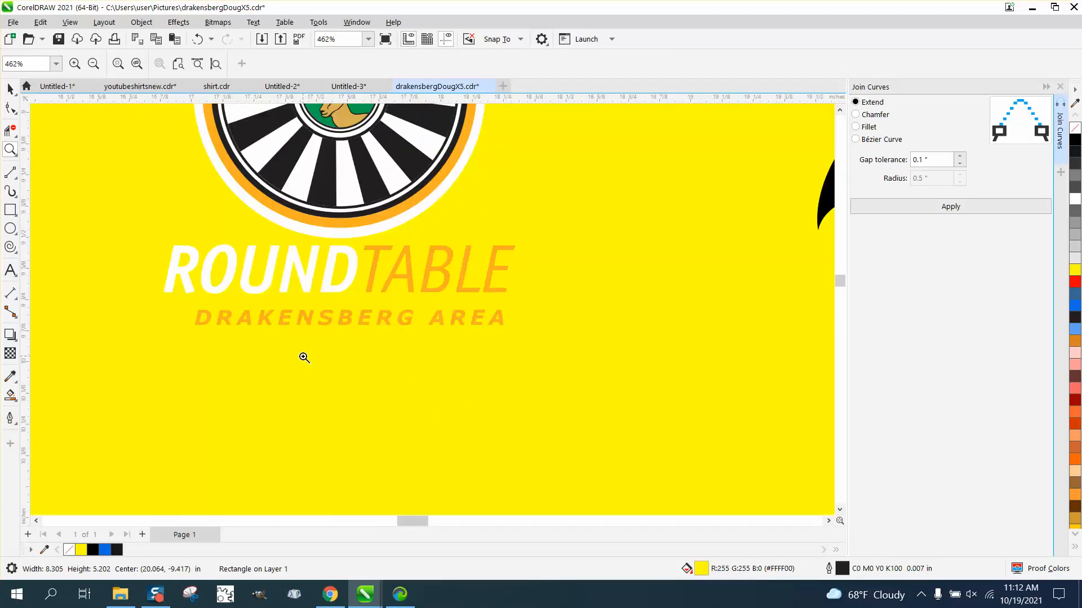
scroll(304, 358, "down", 1)
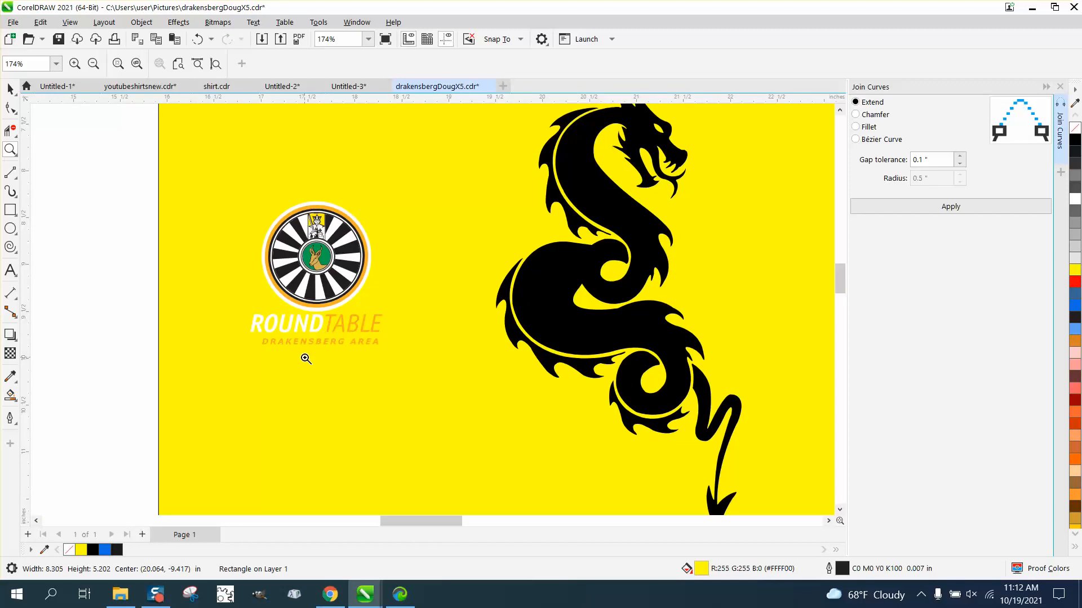